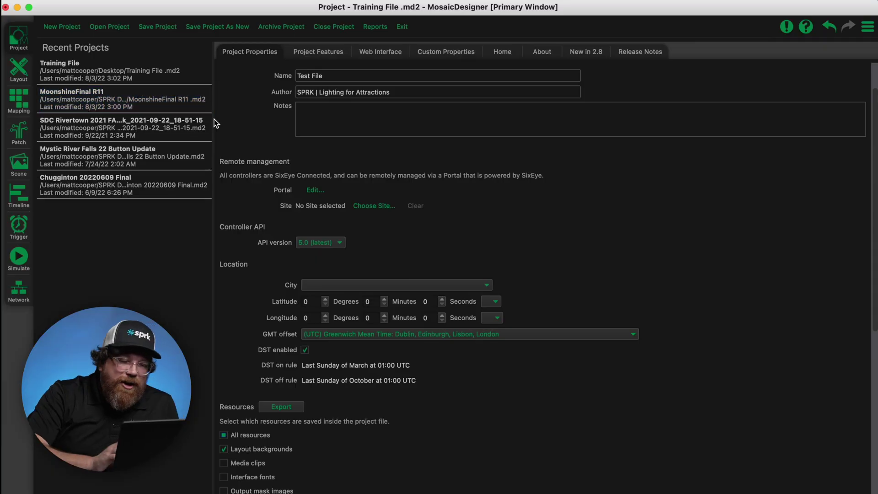
Enter "File starts new today." as the project's notes
{"action": "left_click", "coordinate": [346, 78]}
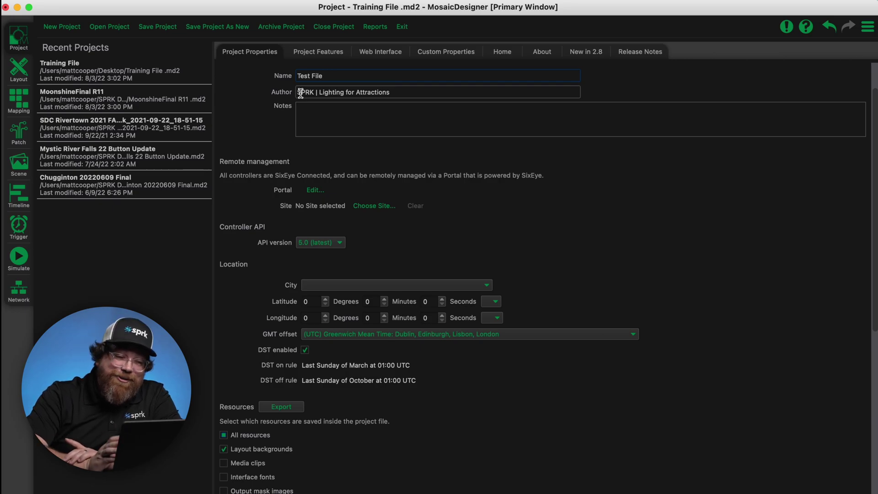
{"action": "left_click", "coordinate": [341, 131]}
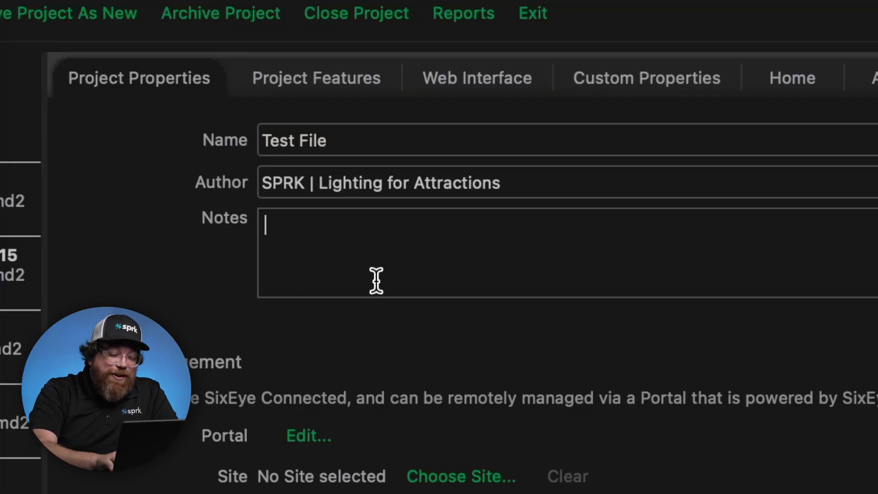
{"action": "type", "text": "D"}
{"action": "key", "text": "BackSpace"}
{"action": "type", "text": "D"}
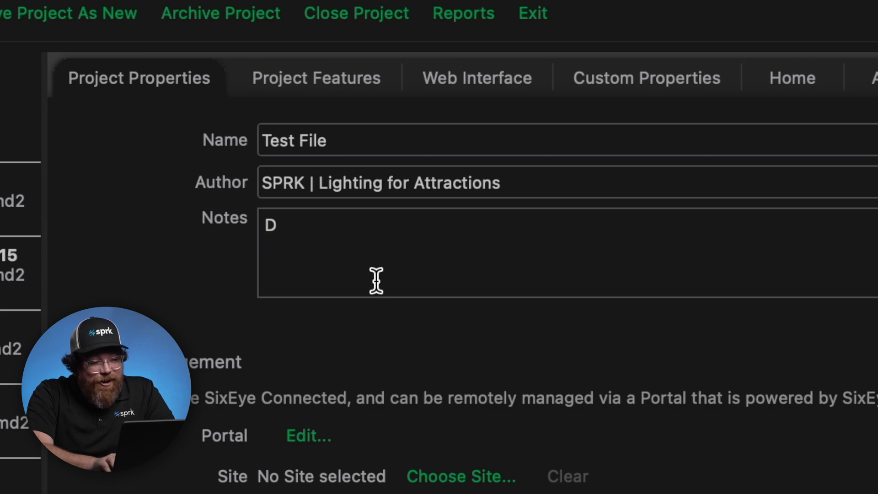
{"action": "key", "text": "BackSpace"}
{"action": "type", "text": "File"}
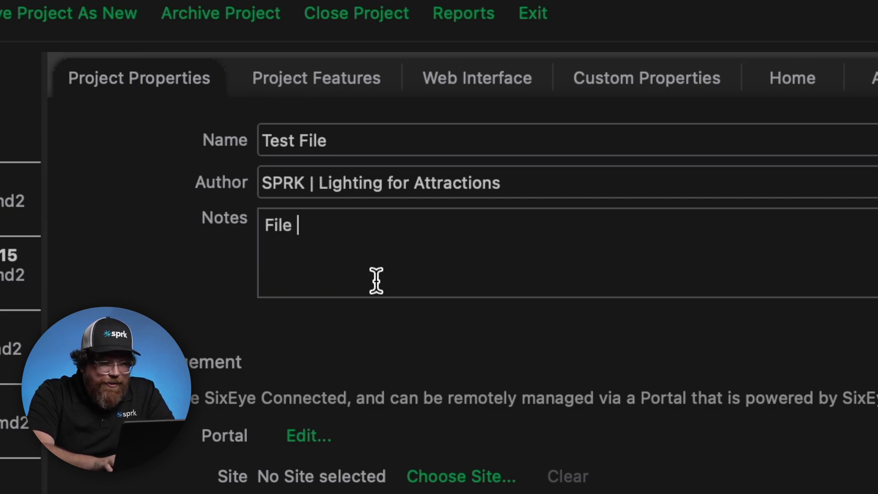
{"action": "type", "text": " starts new "}
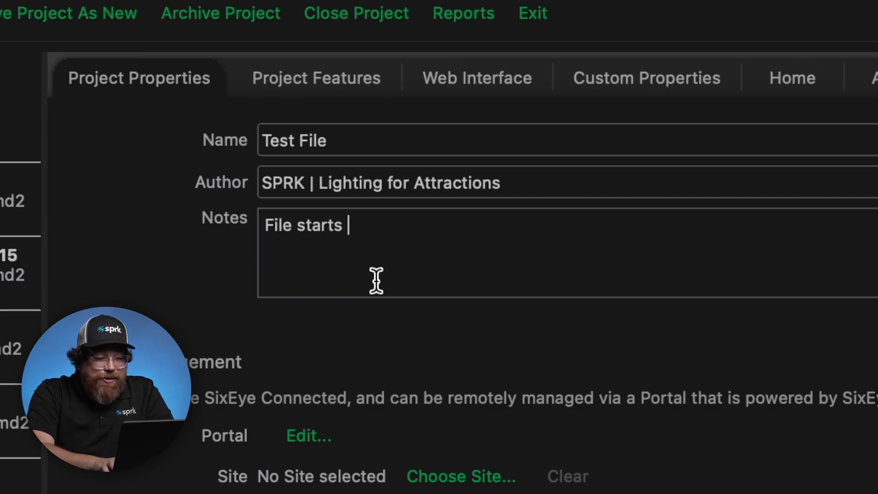
{"action": "type", "text": "today."}
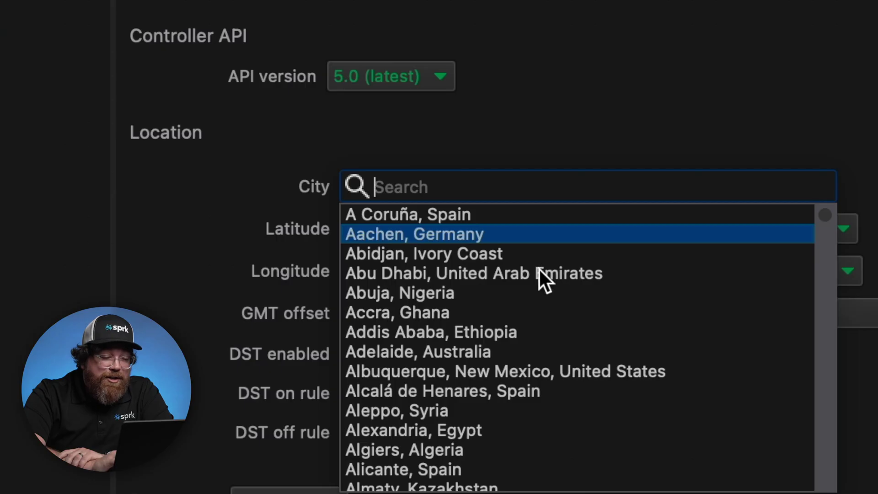
Set the project's city to Abu Dhabi, United Arab Emirates, and look through the other available cities
{"action": "left_click", "coordinate": [539, 271]}
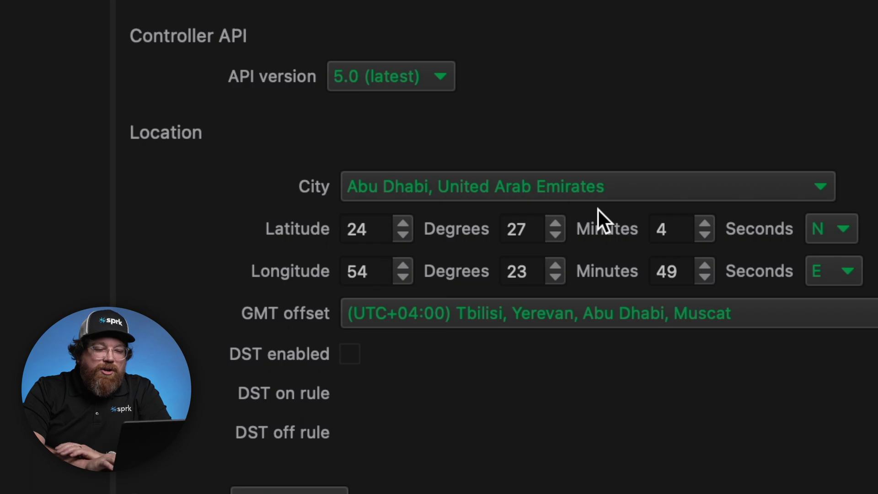
{"action": "left_click", "coordinate": [603, 191]}
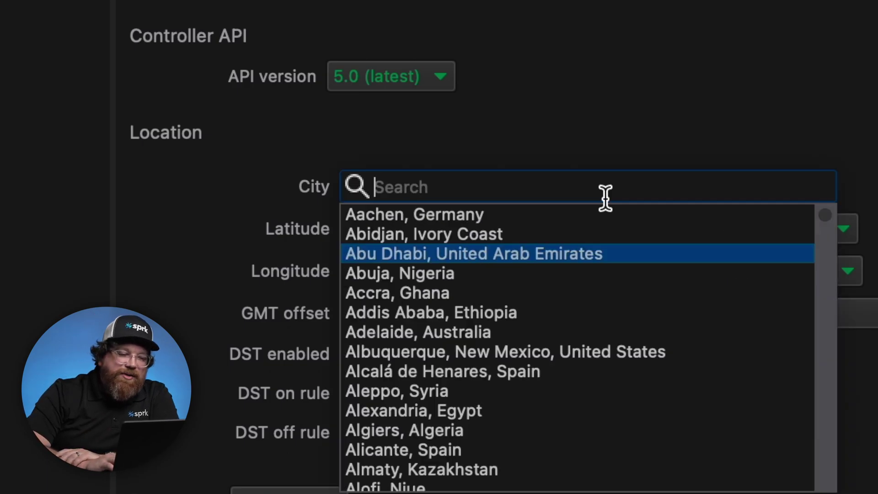
{"action": "scroll", "coordinate": [538, 394], "scroll_direction": "down", "scroll_amount": 3}
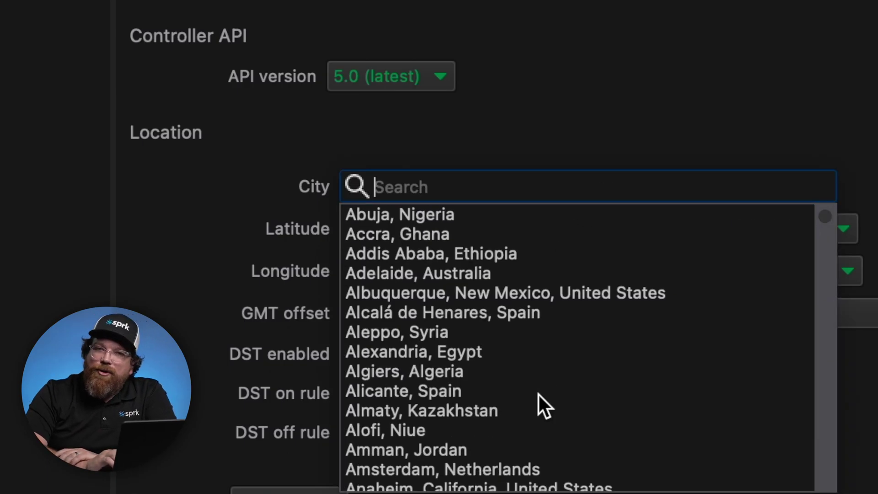
{"action": "scroll", "coordinate": [539, 394], "scroll_direction": "down", "scroll_amount": 4}
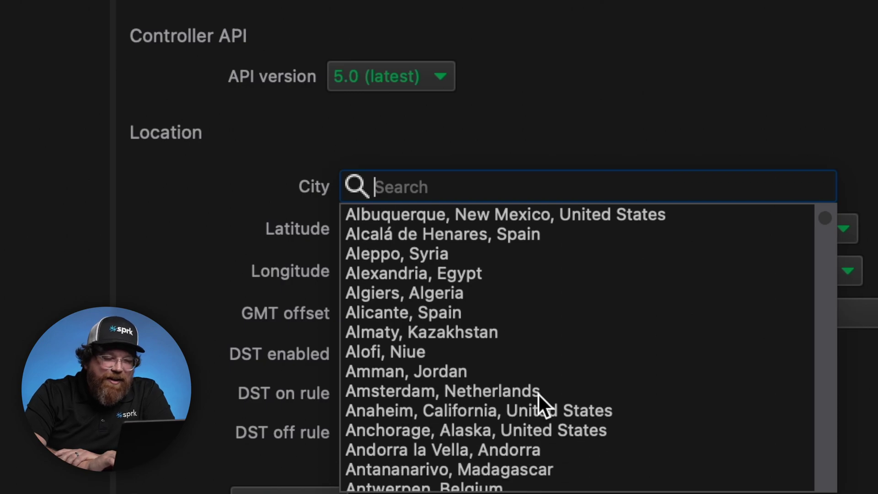
{"action": "scroll", "coordinate": [538, 393], "scroll_direction": "down", "scroll_amount": 17}
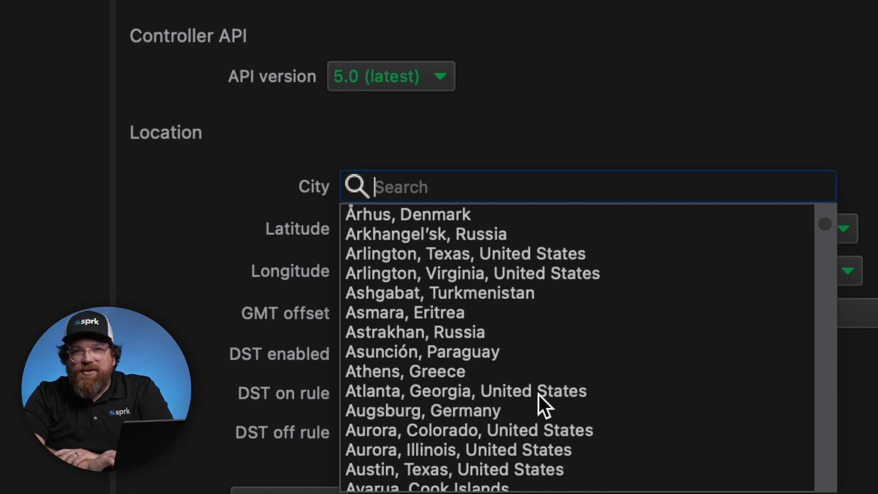
{"action": "left_click", "coordinate": [701, 57]}
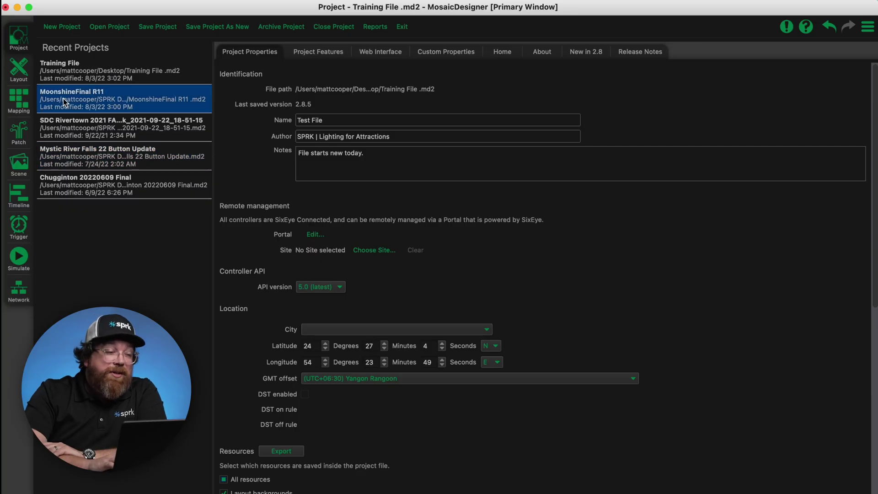
Switch to the layout view and download all Cameo fixtures from the online fixture library
{"action": "left_click", "coordinate": [17, 73]}
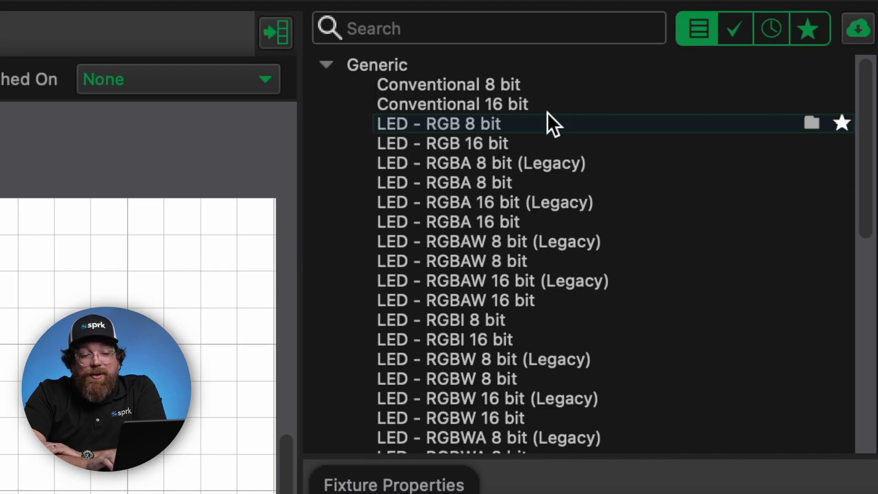
{"action": "scroll", "coordinate": [547, 112], "scroll_direction": "down", "scroll_amount": 10}
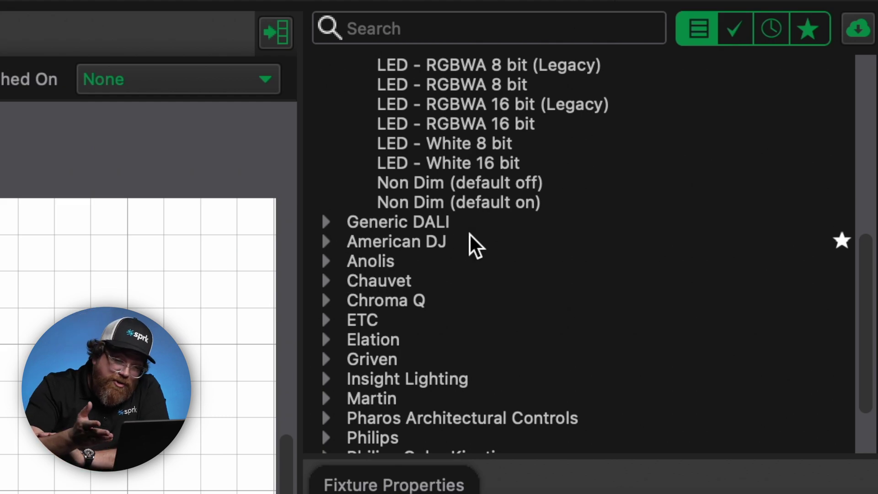
{"action": "left_click", "coordinate": [862, 32]}
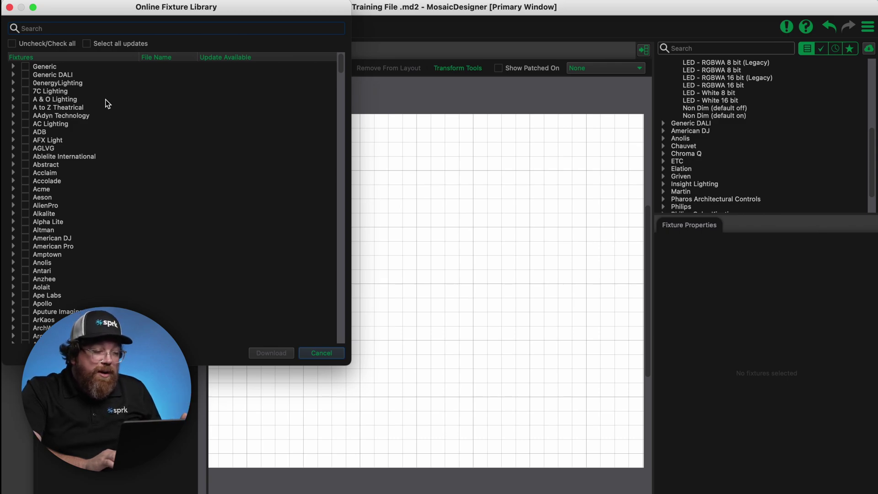
{"action": "scroll", "coordinate": [107, 104], "scroll_direction": "down", "scroll_amount": 10}
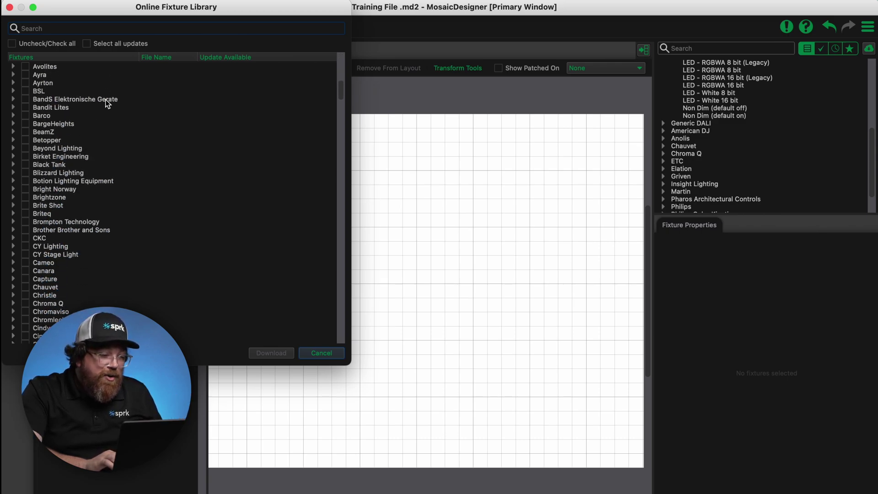
{"action": "scroll", "coordinate": [107, 104], "scroll_direction": "down", "scroll_amount": 4}
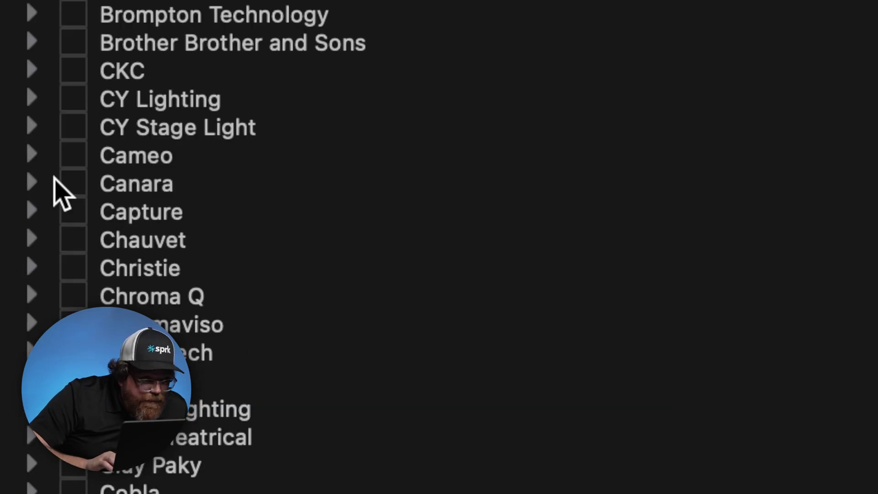
{"action": "left_click", "coordinate": [68, 157]}
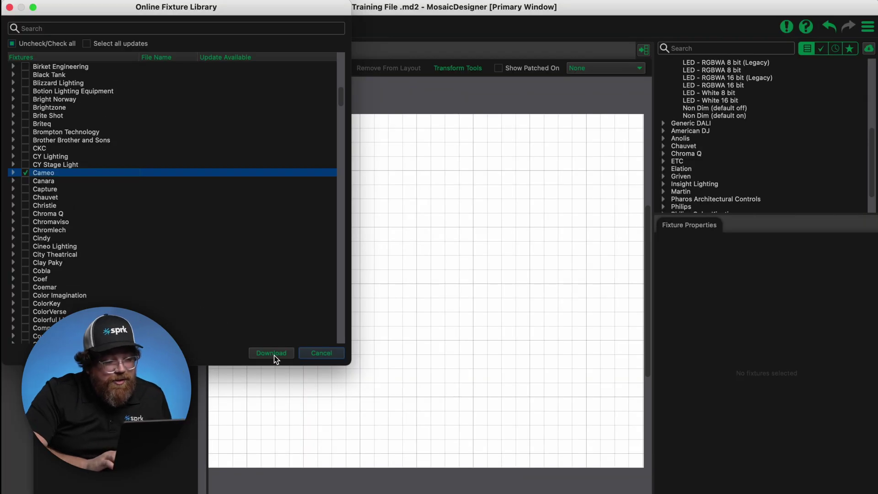
{"action": "left_click", "coordinate": [271, 353]}
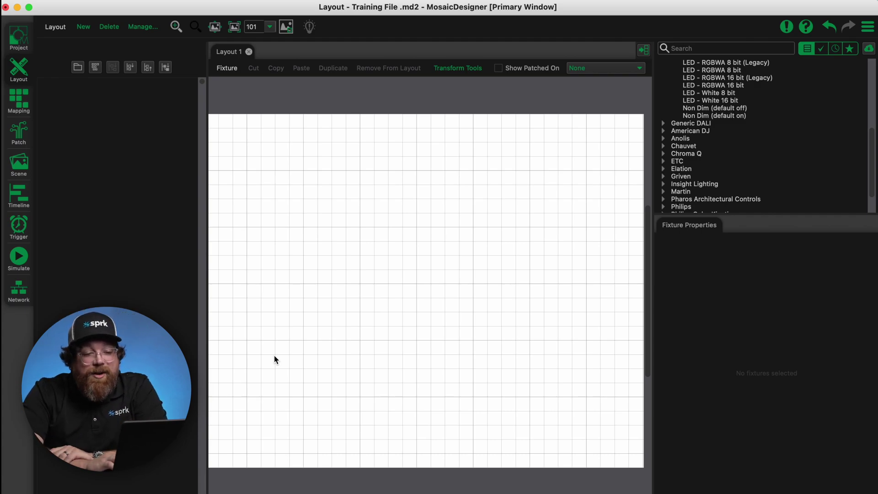
Place one generic LED - RGB 8 bit fixture near the layout's upper-left corner, at about X 120, Y 96
{"action": "scroll", "coordinate": [693, 131], "scroll_direction": "down", "scroll_amount": 2}
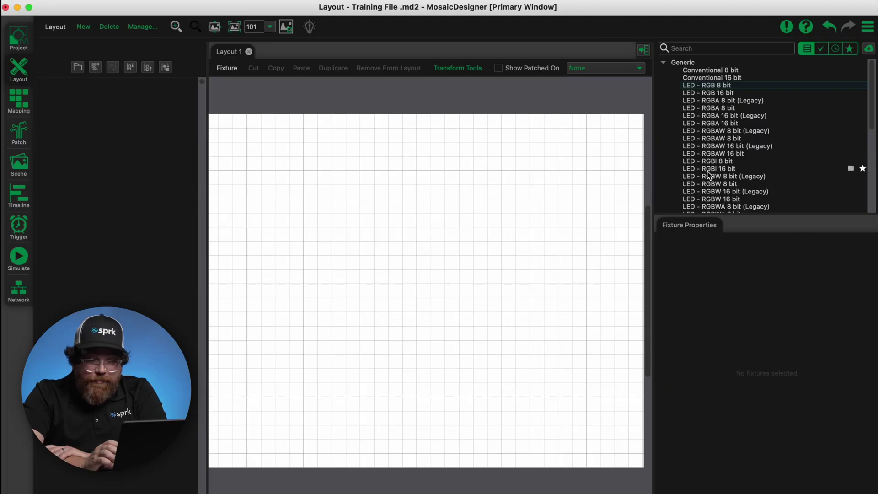
{"action": "left_click", "coordinate": [744, 86]}
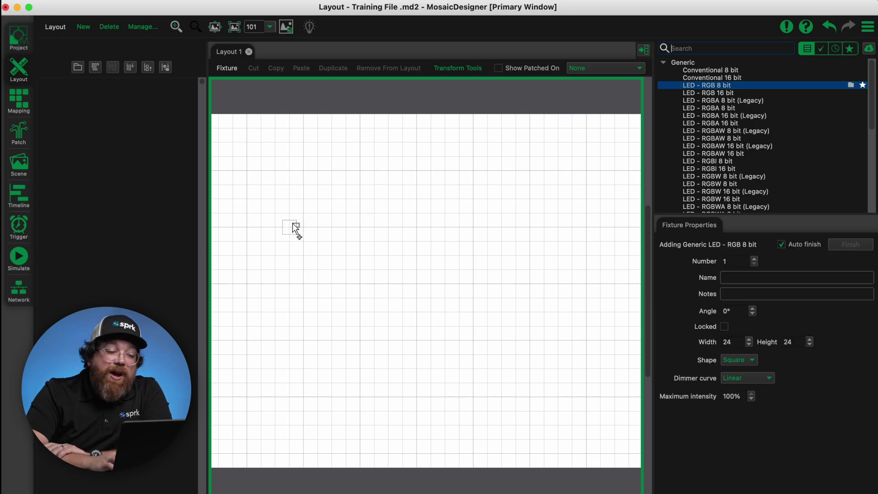
{"action": "left_click", "coordinate": [261, 167]}
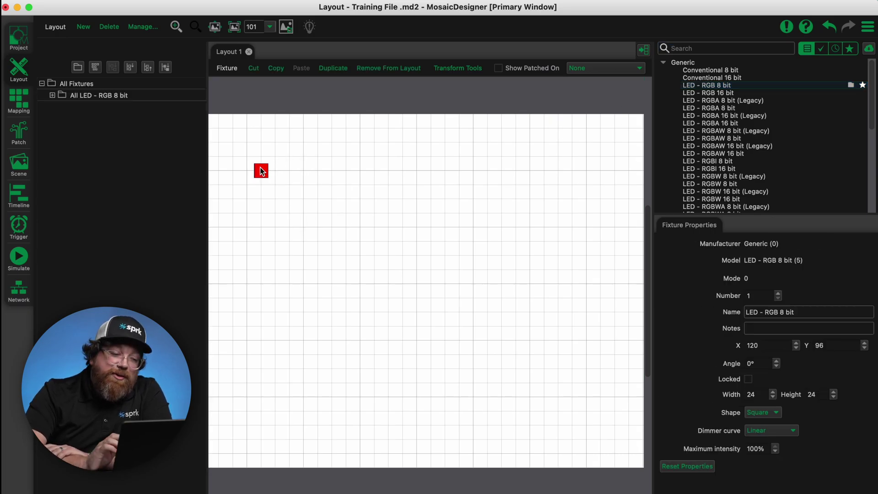
{"action": "left_click", "coordinate": [307, 200]}
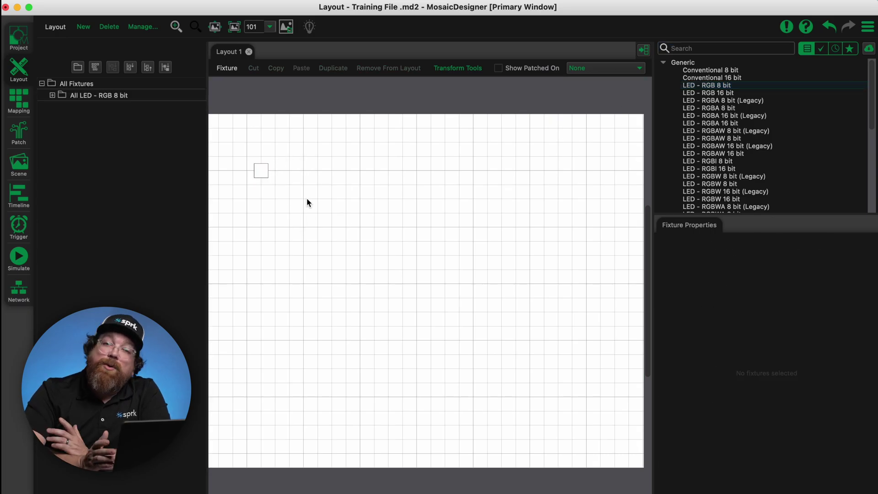
Rename the placed fixture as "LED Diode by S4 | Load Station Tree"
{"action": "left_click", "coordinate": [264, 172]}
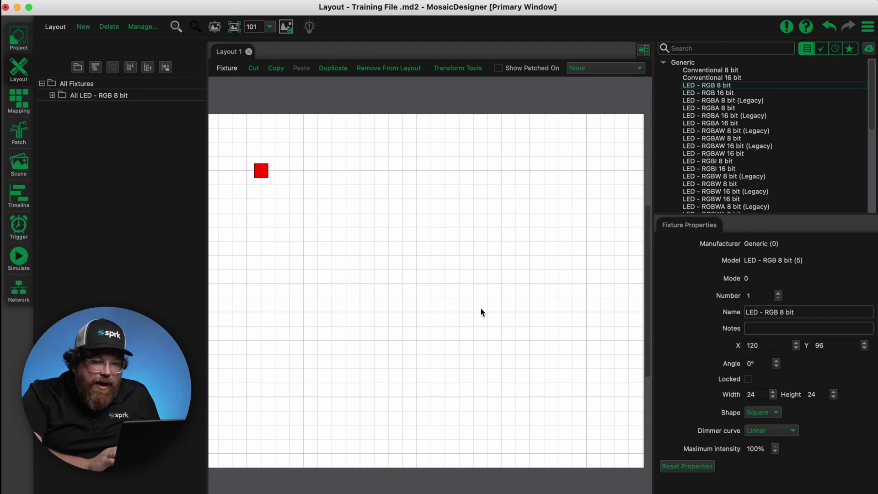
{"action": "left_click", "coordinate": [810, 311]}
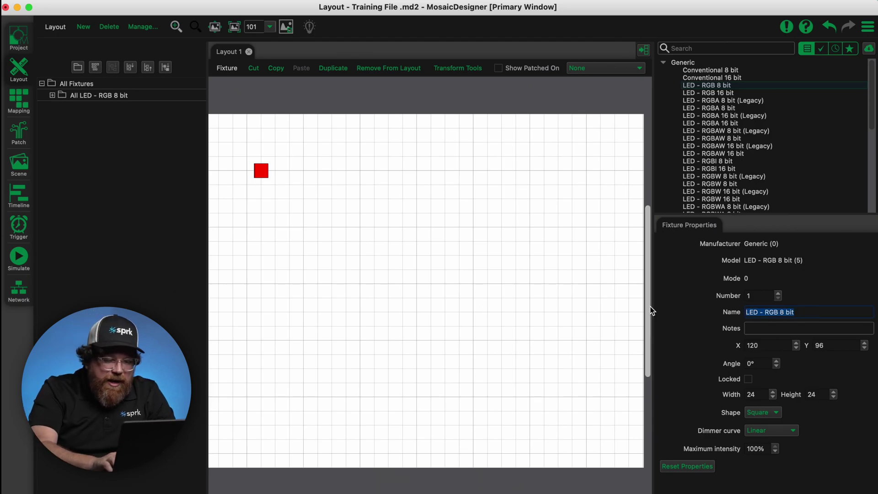
{"action": "type", "text": "LED Dioe"}
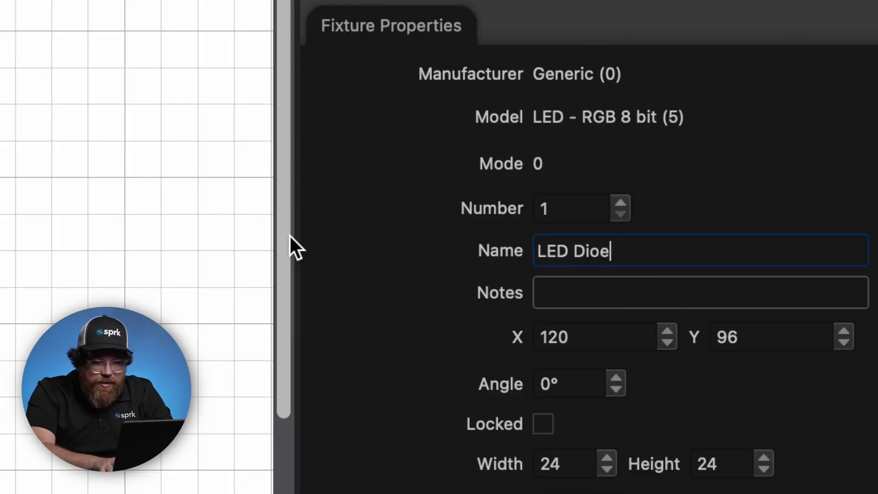
{"action": "key", "text": "BackSpace"}
{"action": "type", "text": "d"}
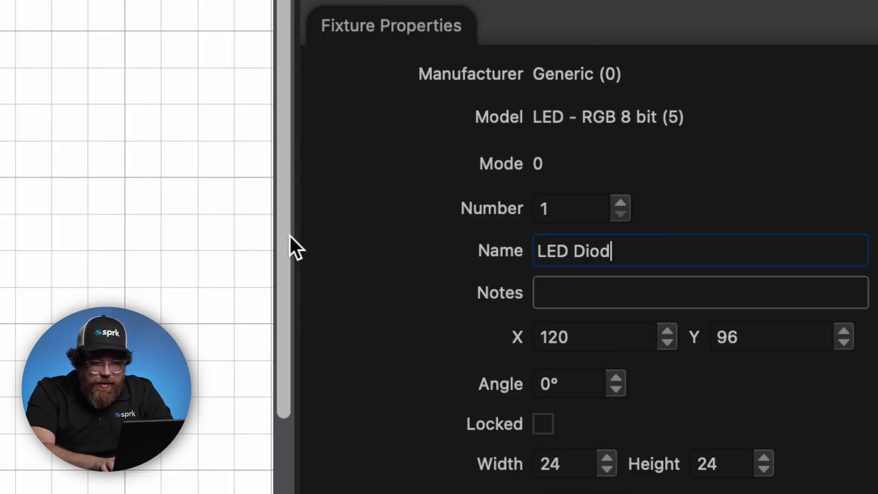
{"action": "type", "text": "e by S4 | "}
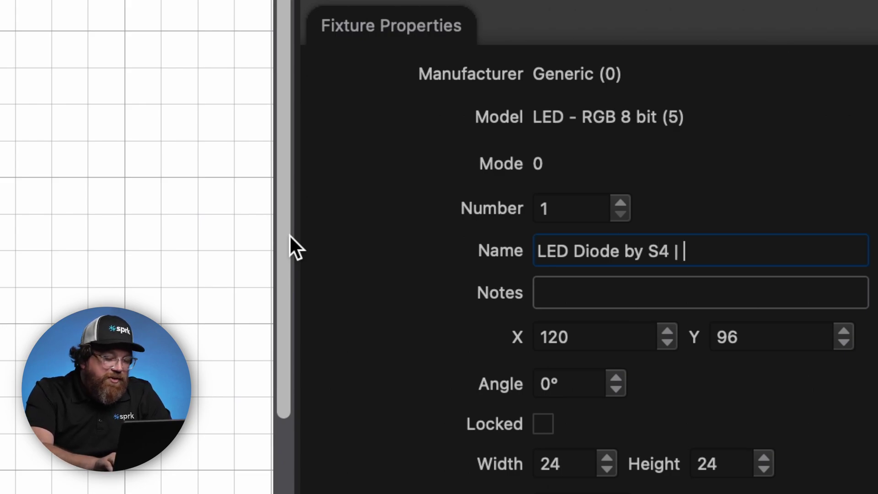
{"action": "type", "text": "Load Station T"}
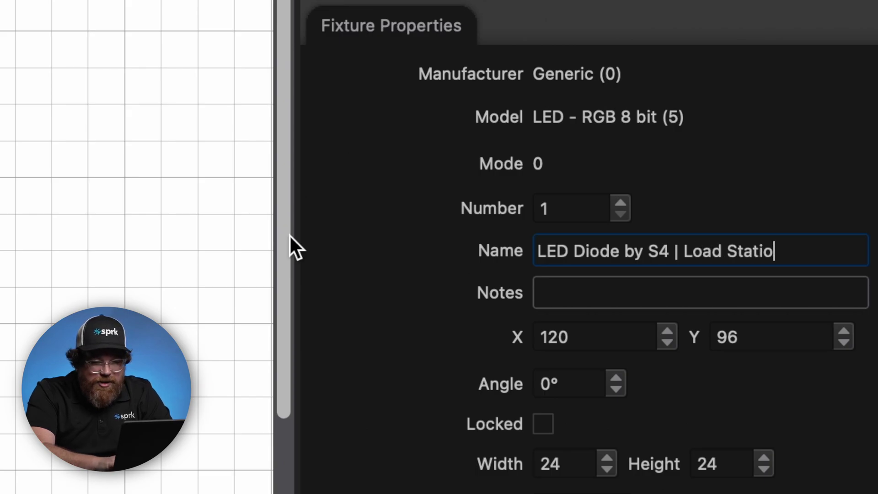
{"action": "type", "text": "ree"}
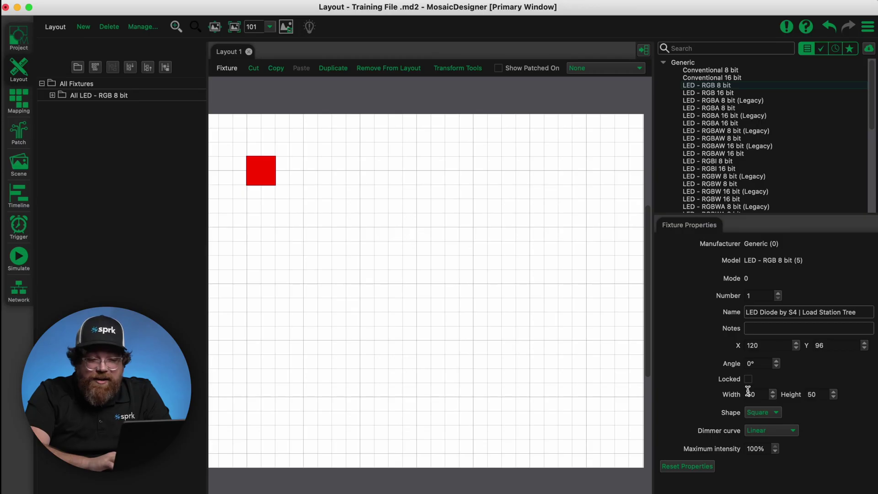
Set the fixture's width and height to 25 and change its shape to Round
{"action": "double_click", "coordinate": [750, 394]}
{"action": "type", "text": "25"}
{"action": "key", "text": "Return"}
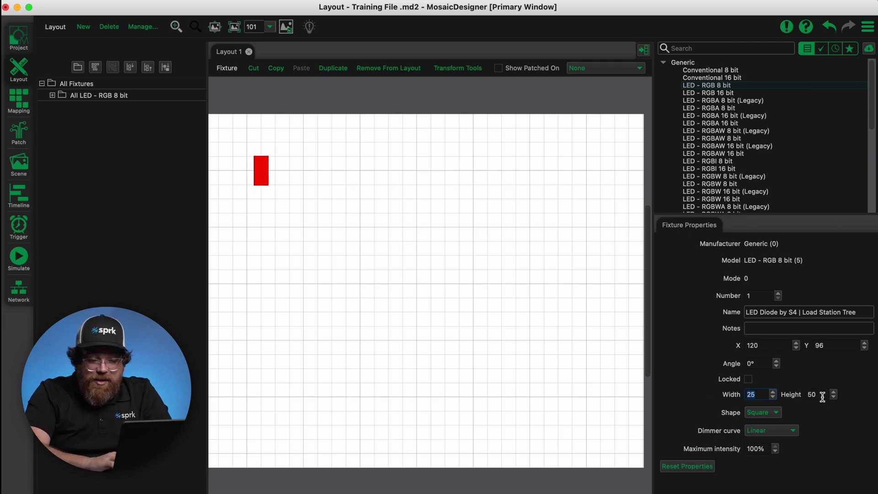
{"action": "double_click", "coordinate": [822, 396]}
{"action": "type", "text": "25"}
{"action": "key", "text": "Return"}
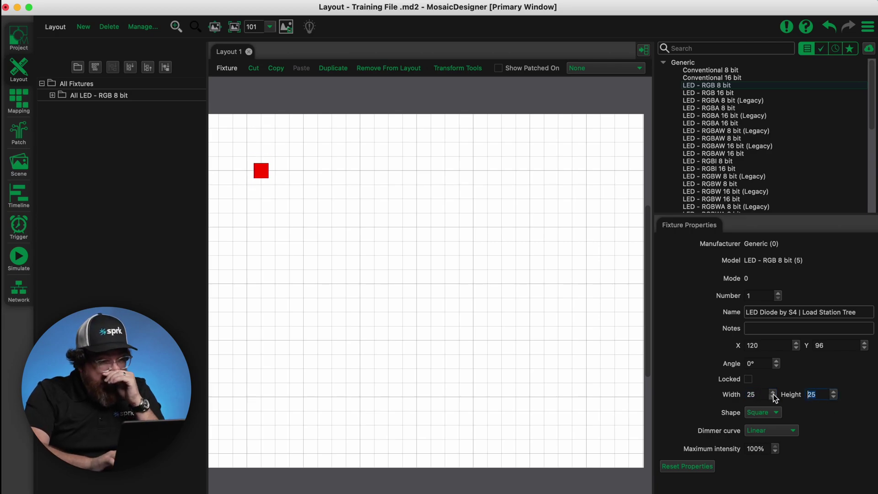
{"action": "left_click", "coordinate": [758, 417]}
{"action": "left_click", "coordinate": [760, 424]}
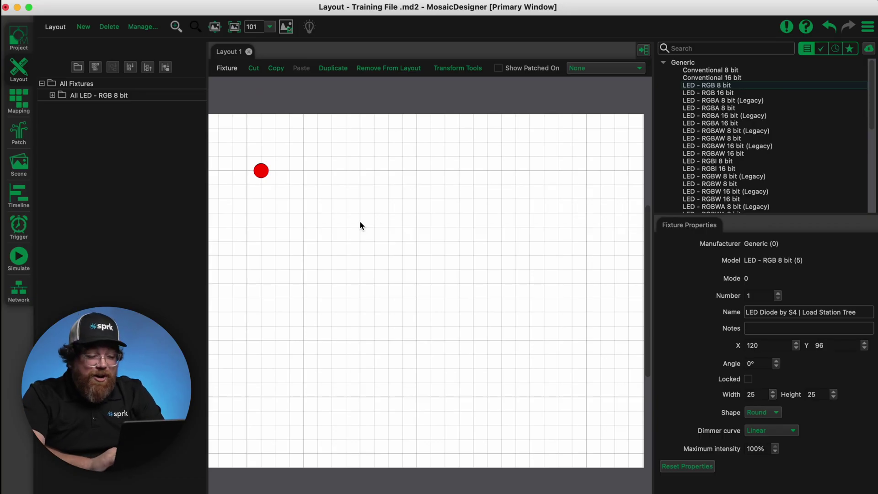
Paste a copy of the round fixture and move it beside the original, to about X 192, Y 96
{"action": "key", "text": "super+v"}
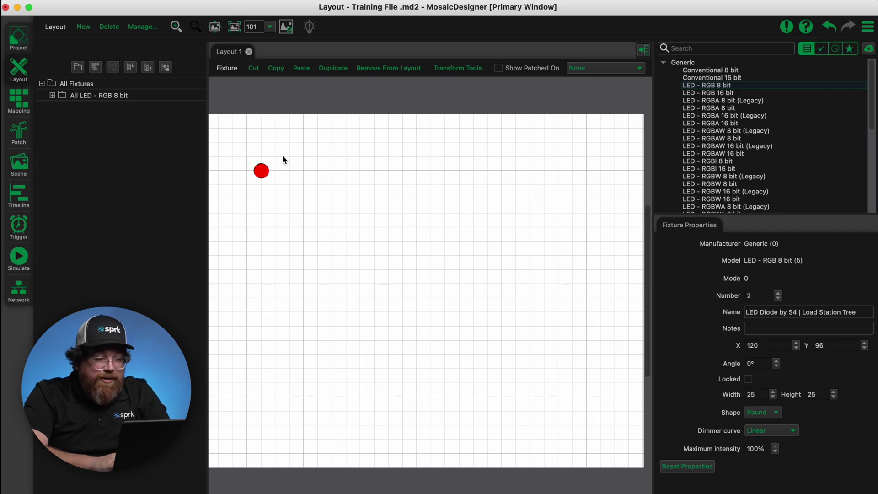
{"action": "left_click_drag", "start_coordinate": [266, 169], "coordinate": [308, 169]}
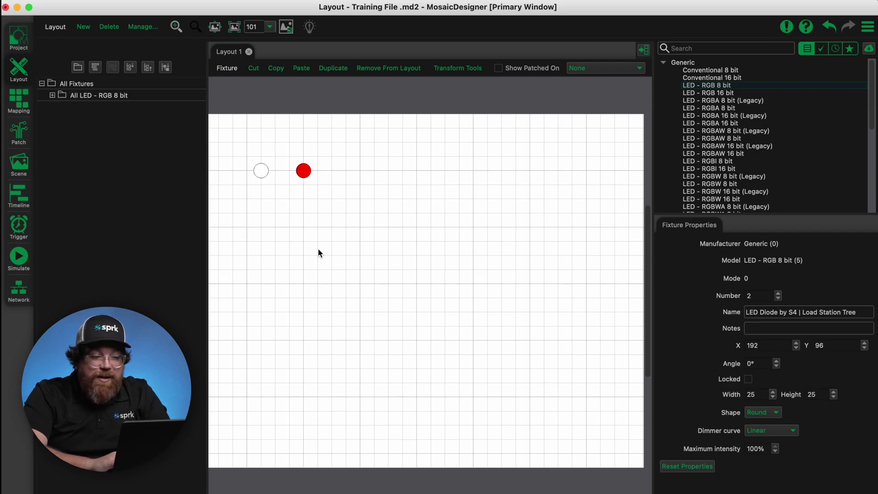
Paste another copy of the round fixture and move it beside the second one, to about X 240, Y 96
{"action": "key", "text": "super+v"}
{"action": "left_click_drag", "start_coordinate": [308, 181], "coordinate": [337, 181]}
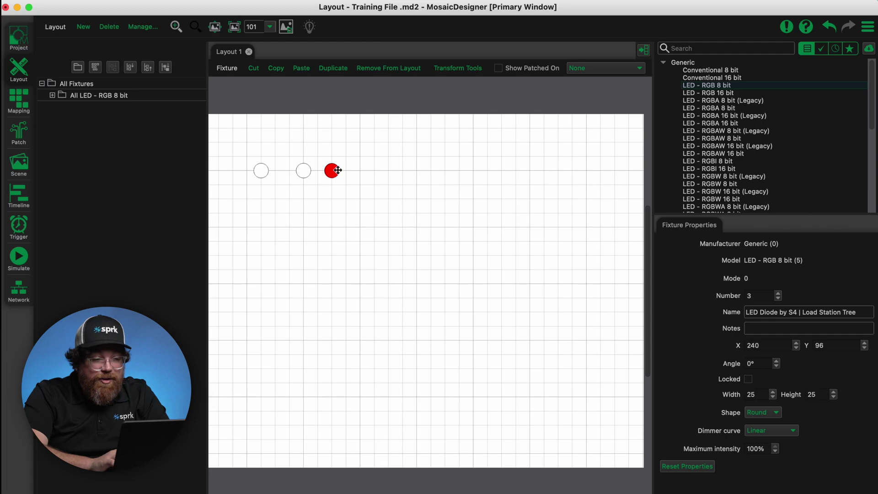
{"action": "left_click", "coordinate": [371, 182]}
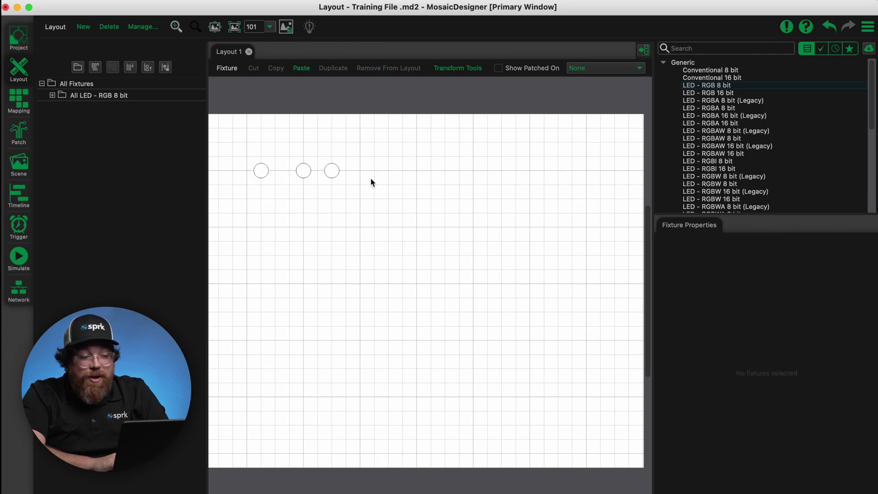
Duplicate the third round fixture so the copy sits in the same row at about X 288, Y 96
{"action": "left_click", "coordinate": [302, 169]}
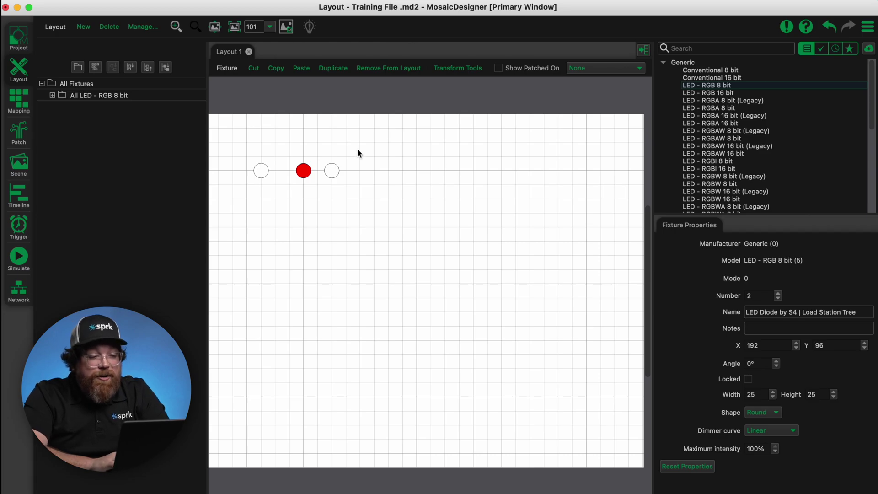
{"action": "left_click", "coordinate": [334, 168]}
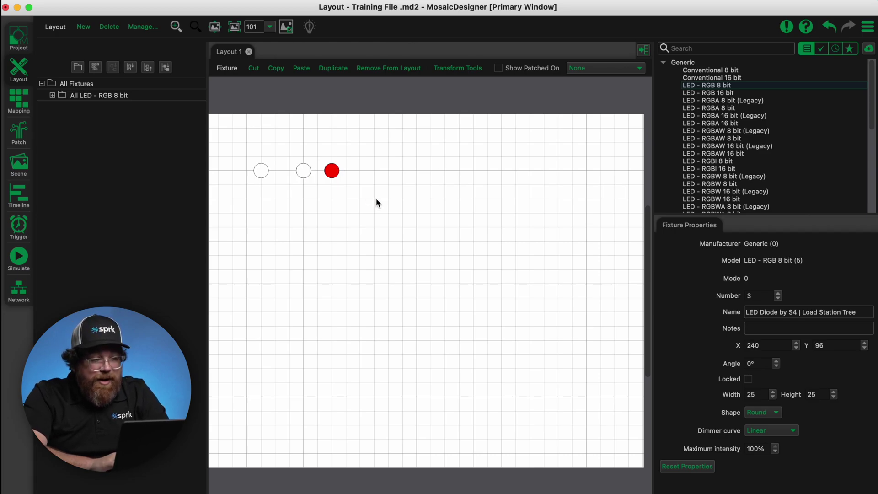
{"action": "key", "text": "super+d"}
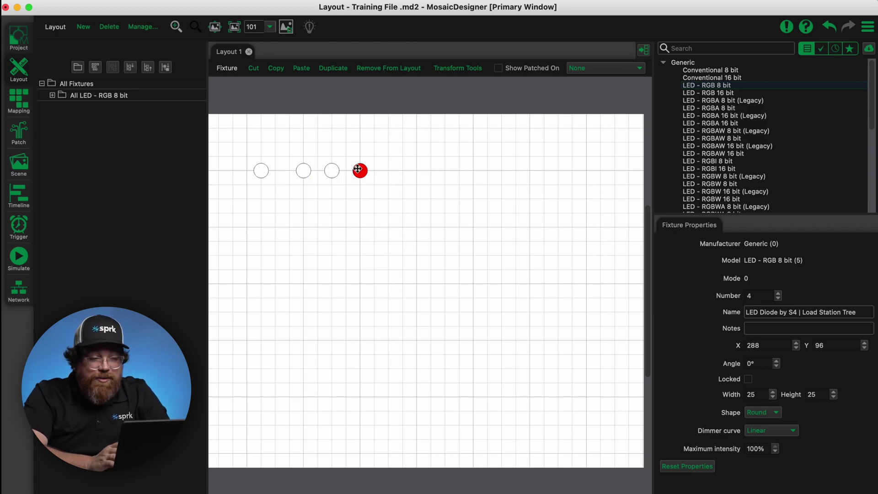
{"action": "left_click", "coordinate": [347, 268]}
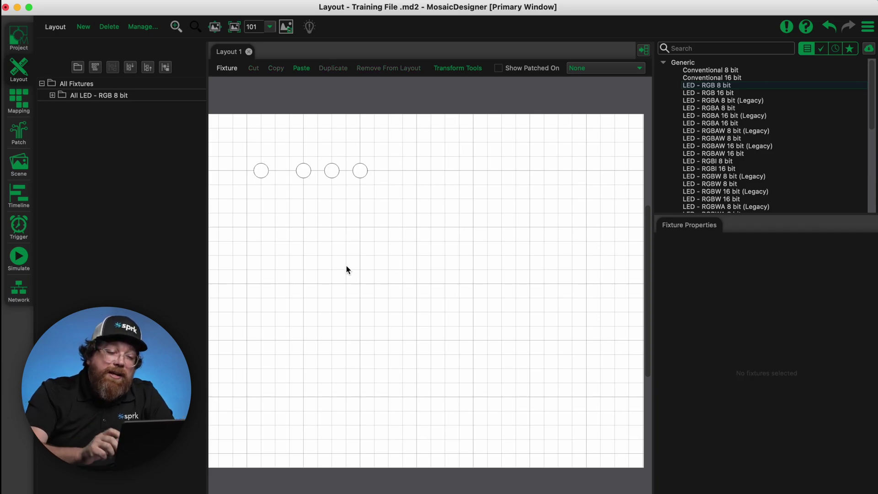
Patch fixture 1 from the All LED - RGB 8 bit group to address 1 of DMX universe 1
{"action": "left_click", "coordinate": [261, 171]}
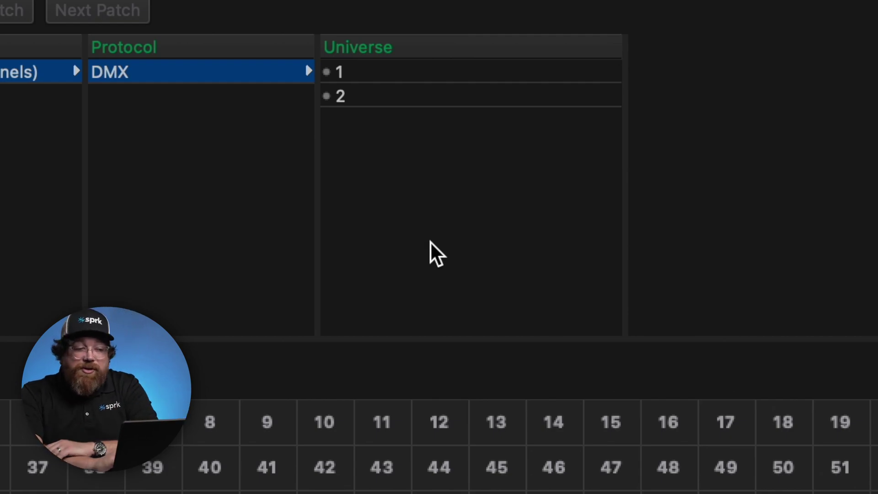
{"action": "left_click", "coordinate": [395, 80]}
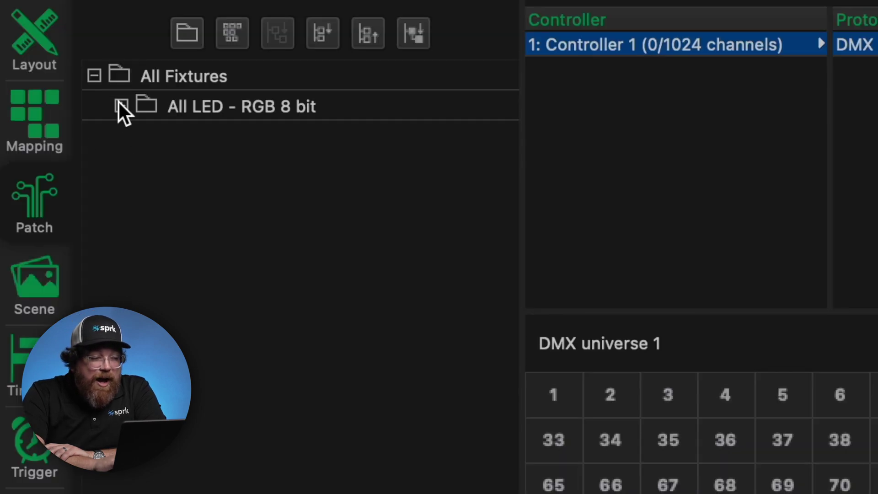
{"action": "left_click", "coordinate": [52, 95]}
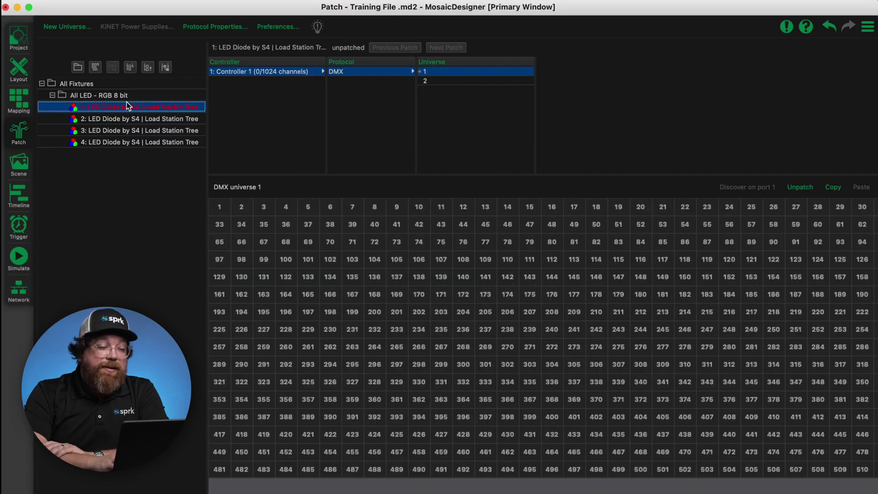
{"action": "left_click_drag", "start_coordinate": [312, 126], "coordinate": [575, 410]}
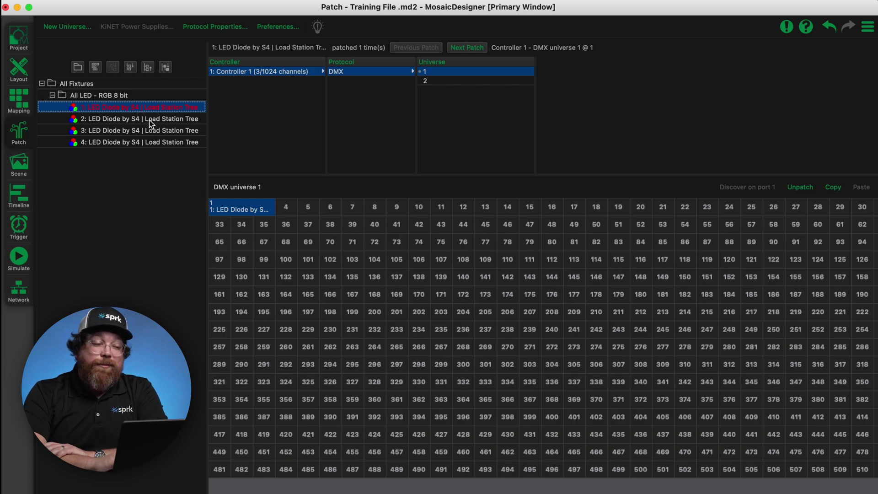
Patch fixtures 2 to 4 together on DMX universe 1, starting at address 70
{"action": "left_click", "coordinate": [149, 120]}
{"action": "left_click", "coordinate": [151, 142], "text": "shift"}
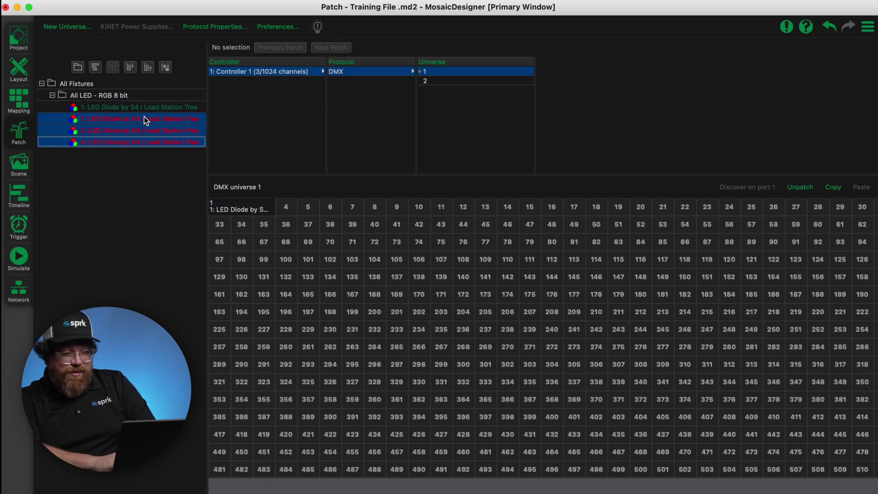
{"action": "left_click_drag", "start_coordinate": [144, 119], "coordinate": [337, 246]}
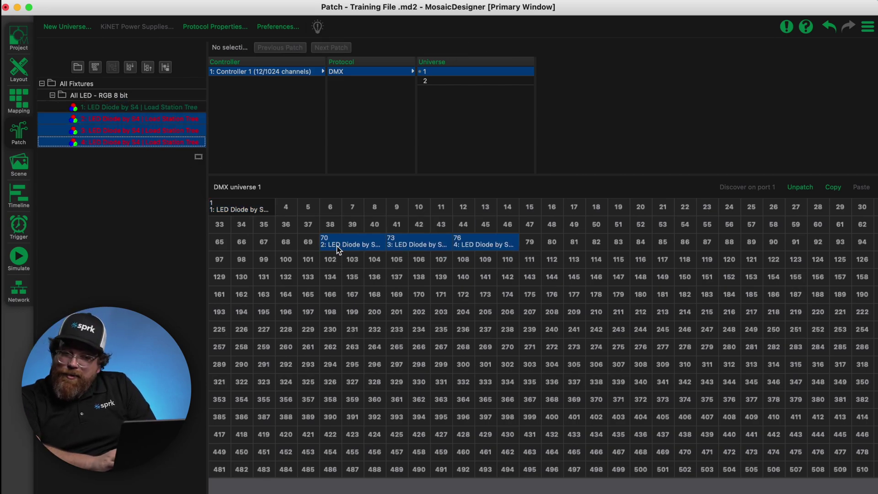
{"action": "left_click", "coordinate": [375, 287]}
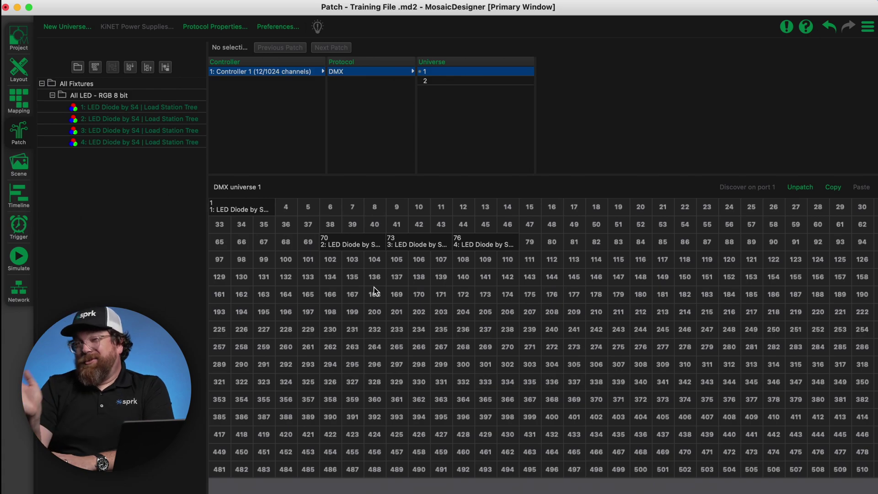
Unpatch all fixtures from DMX universe 1
{"action": "left_click", "coordinate": [260, 212]}
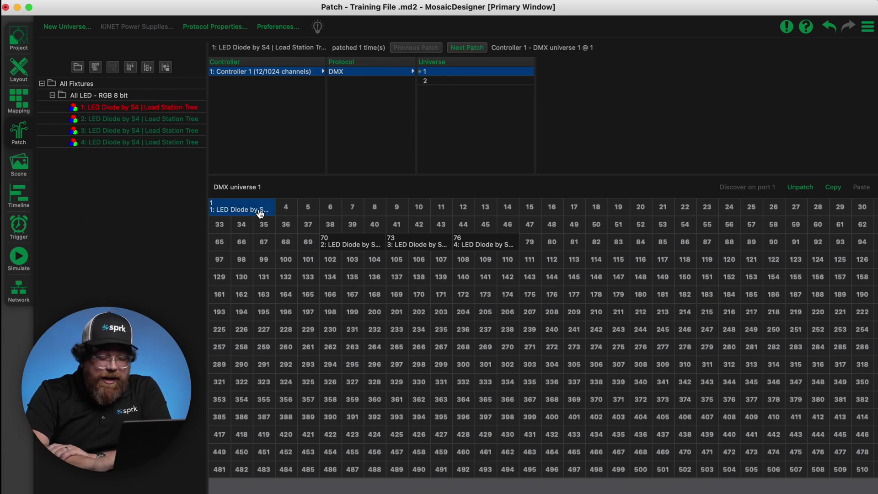
{"action": "left_click", "coordinate": [808, 188]}
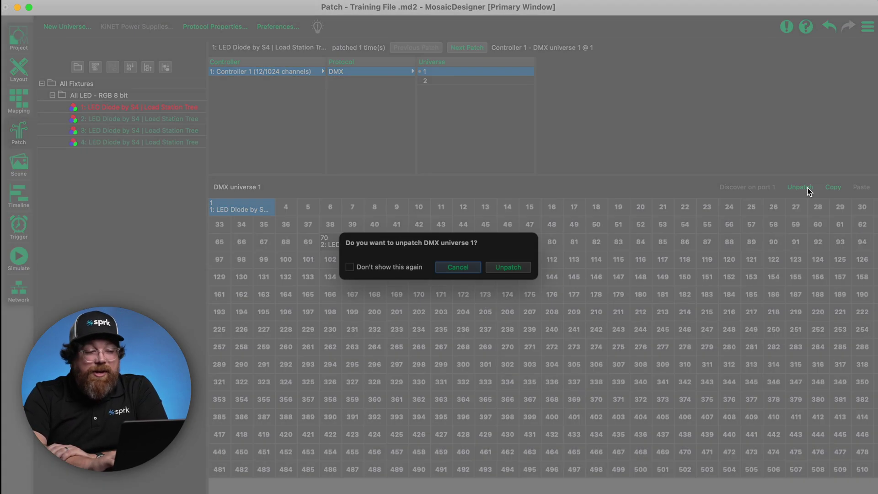
{"action": "left_click", "coordinate": [506, 269]}
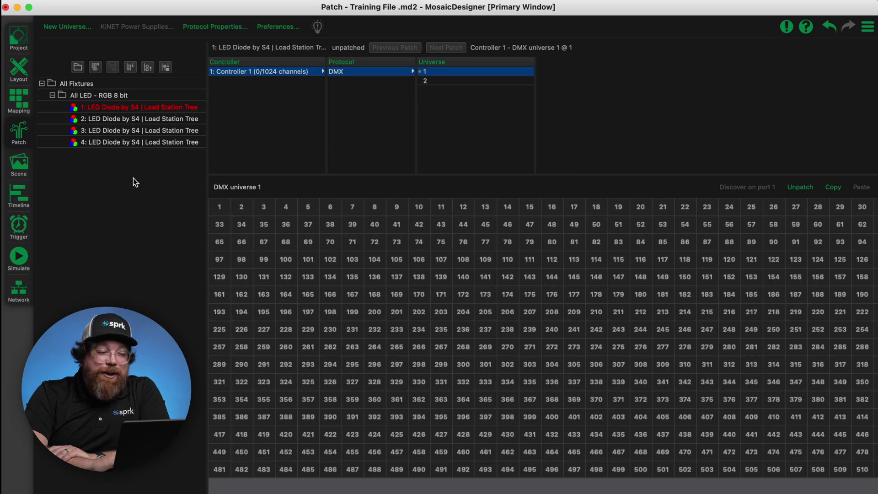
Patch the four LED fixtures consecutively from address 1 on DMX universe 1 and select fixture 2's patch
{"action": "left_click", "coordinate": [123, 188]}
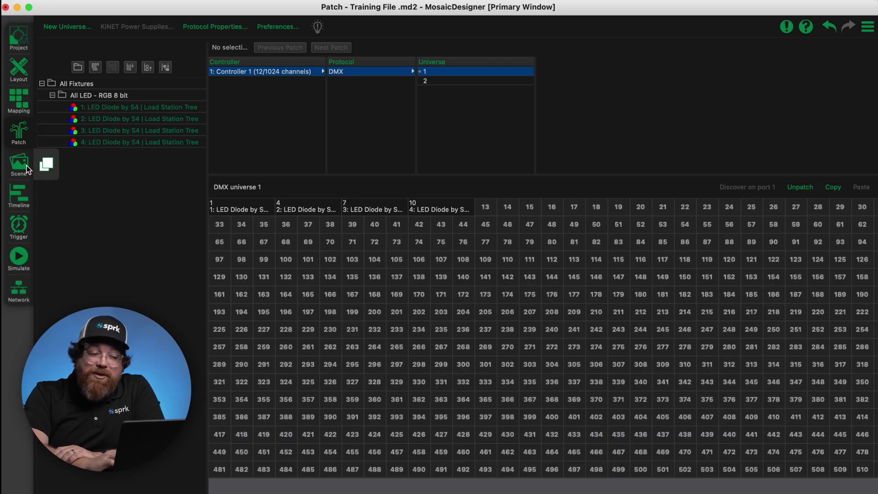
{"action": "left_click", "coordinate": [302, 211]}
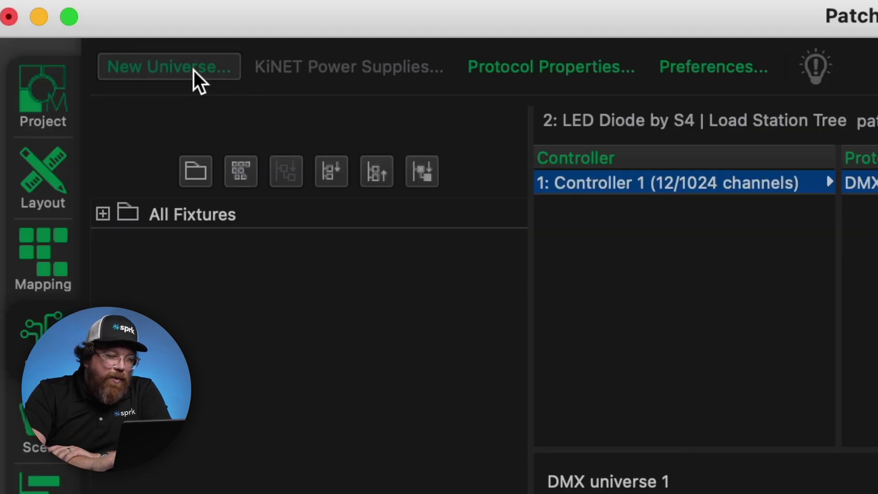
Add a new universe 12 with the sACN (Net3) protocol
{"action": "left_click", "coordinate": [78, 30]}
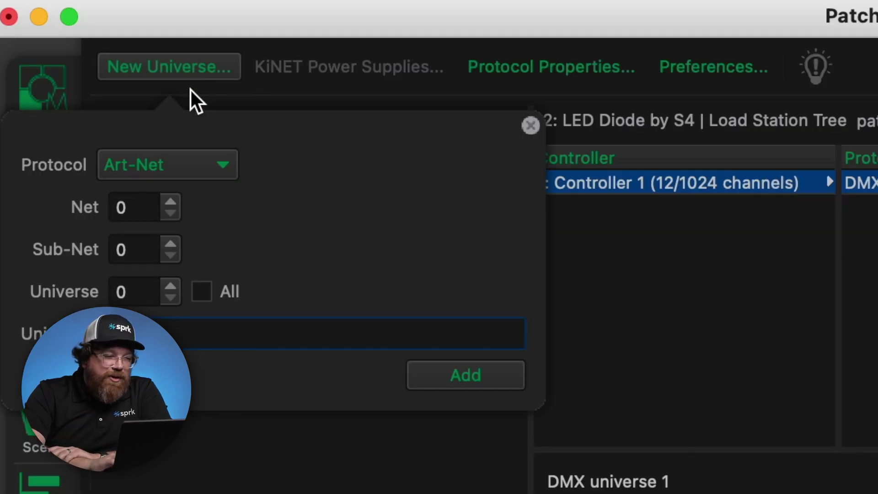
{"action": "left_click", "coordinate": [77, 67]}
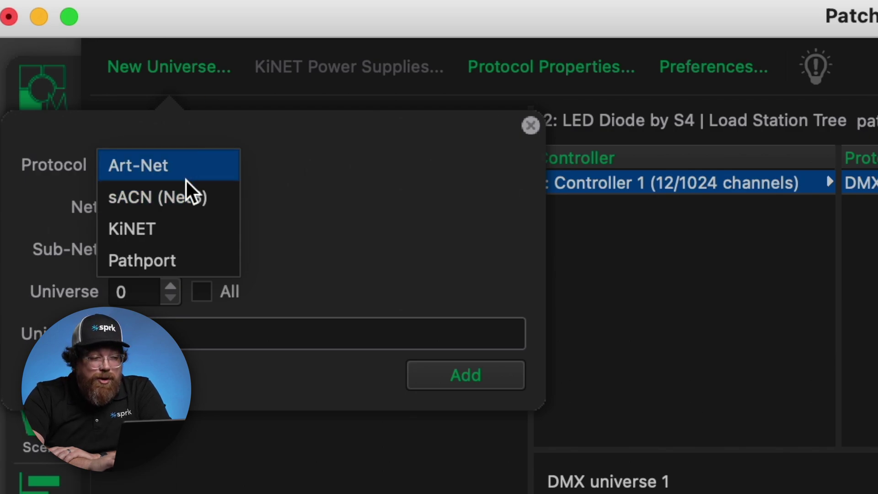
{"action": "left_click", "coordinate": [184, 187]}
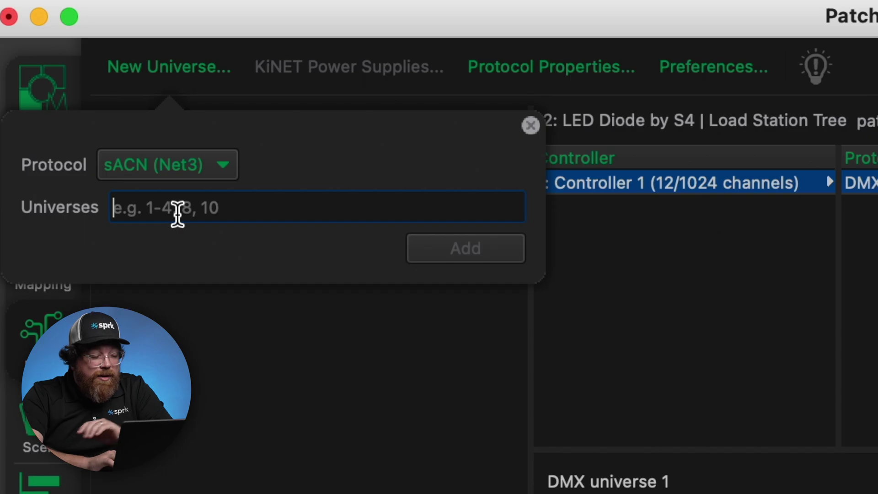
{"action": "type", "text": "12"}
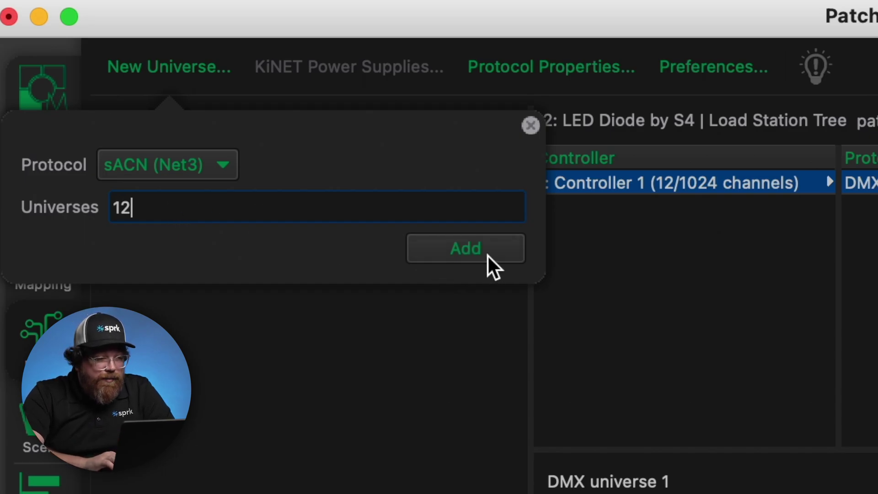
{"action": "left_click", "coordinate": [486, 251]}
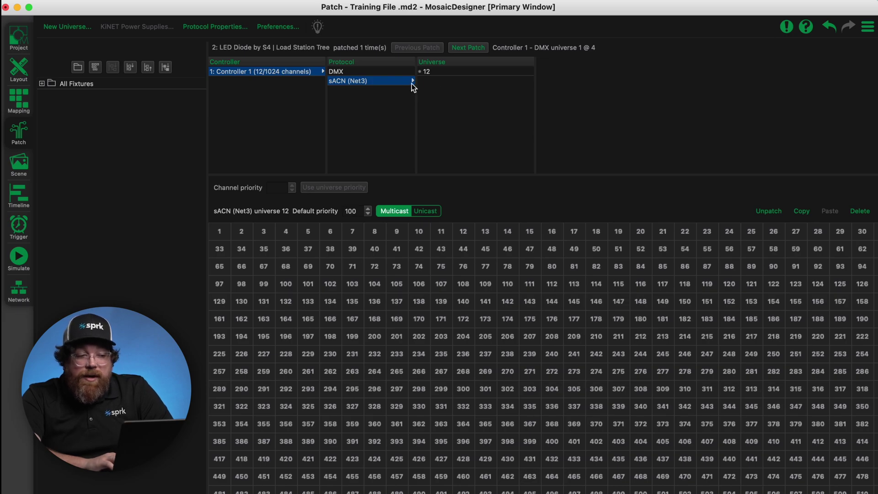
Patch all four fixtures in reverse order from address 1 on sACN universe 12, removing their existing patches
{"action": "left_click", "coordinate": [451, 73]}
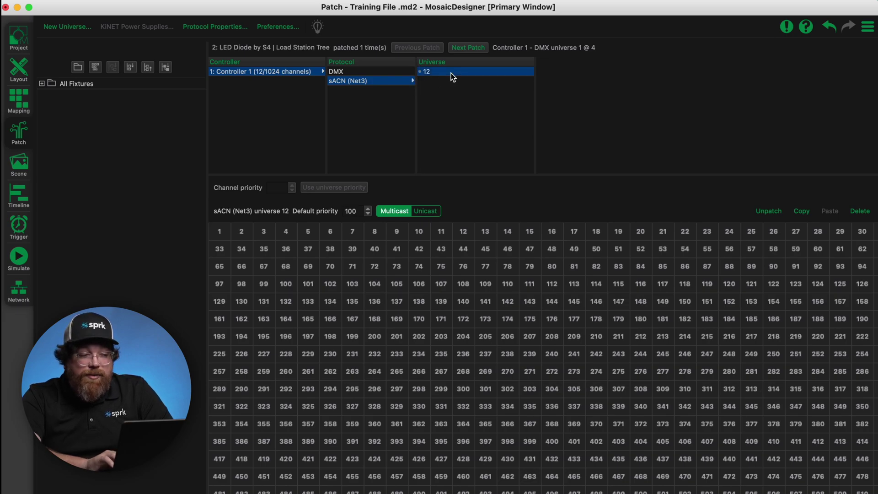
{"action": "left_click", "coordinate": [42, 84]}
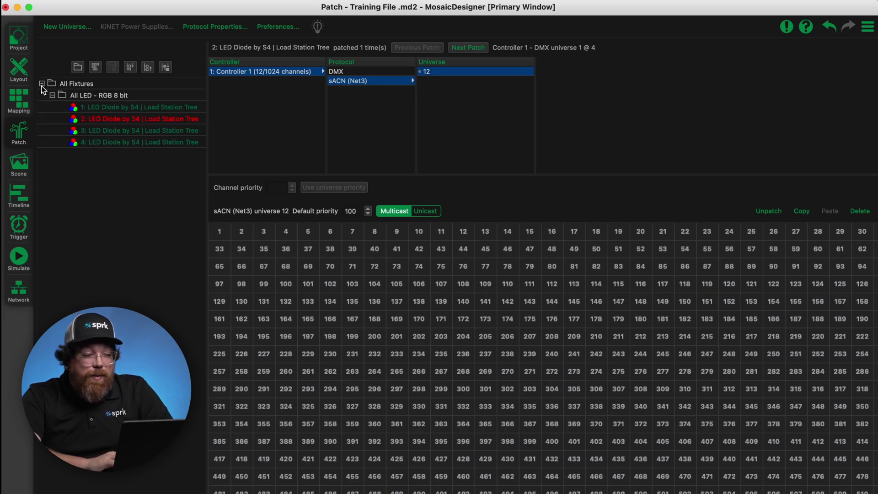
{"action": "left_click", "coordinate": [121, 106]}
{"action": "left_click", "coordinate": [131, 151]}
{"action": "left_click", "coordinate": [131, 142]}
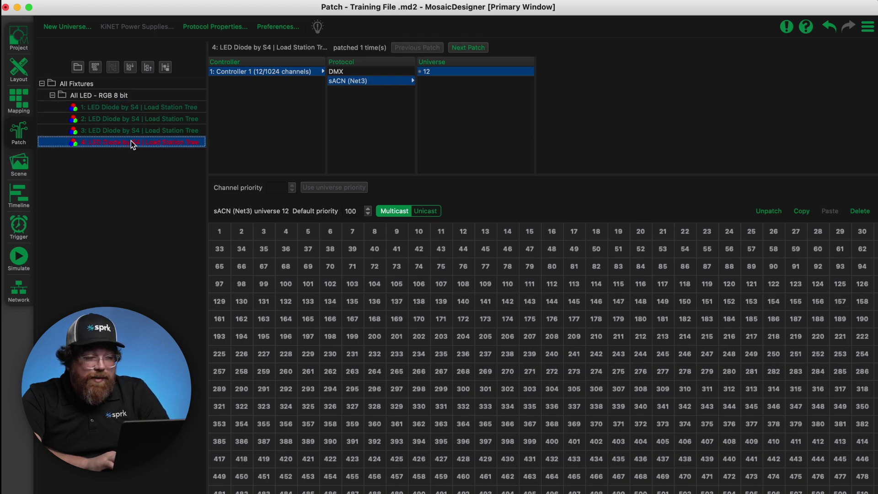
{"action": "left_click", "coordinate": [132, 113], "text": "shift"}
{"action": "left_click_drag", "start_coordinate": [134, 115], "coordinate": [221, 235]}
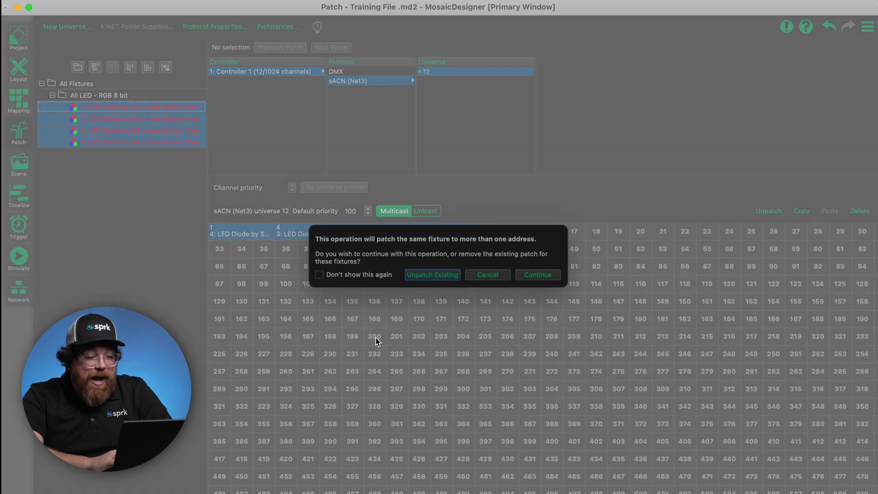
{"action": "left_click", "coordinate": [442, 275]}
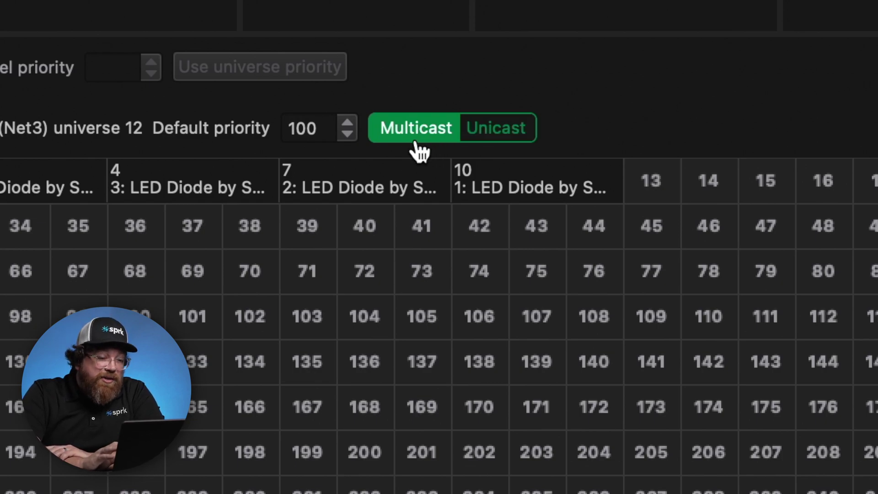
Switch sACN universe 12 to Unicast and add 192.168.0.1 as its destination address
{"action": "left_click", "coordinate": [513, 131]}
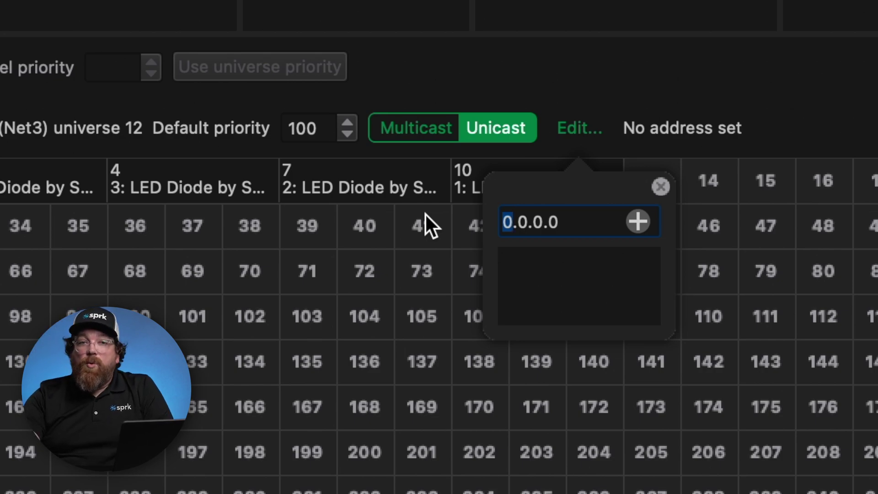
{"action": "type", "text": "192"}
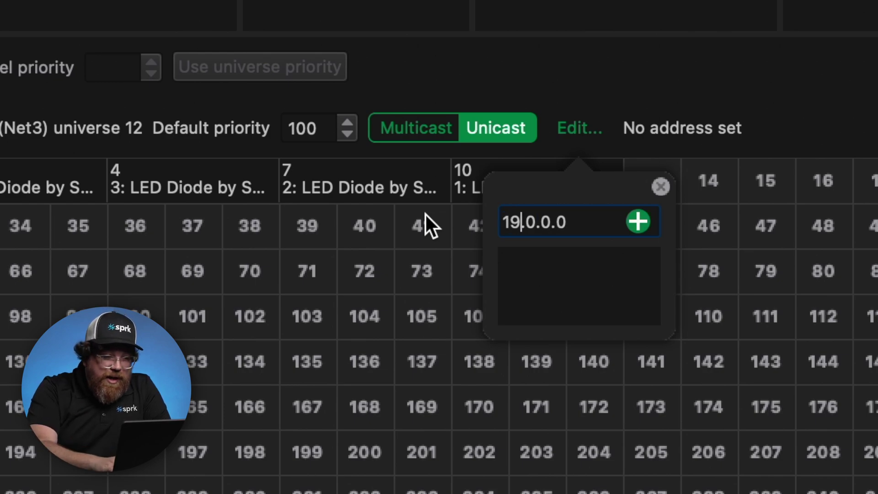
{"action": "key", "text": "BackSpace"}
{"action": "key", "text": "BackSpace"}
{"action": "key", "text": "BackSpace"}
{"action": "type", "text": "192.16"}
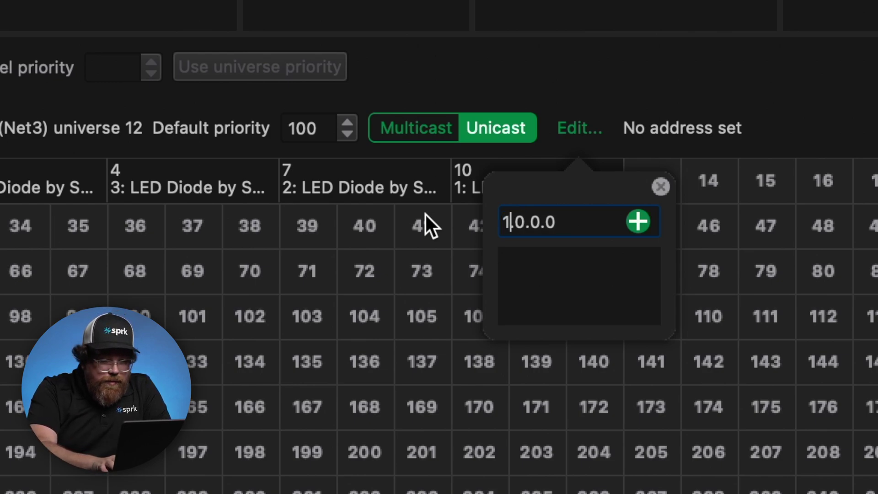
{"action": "type", "text": "8"}
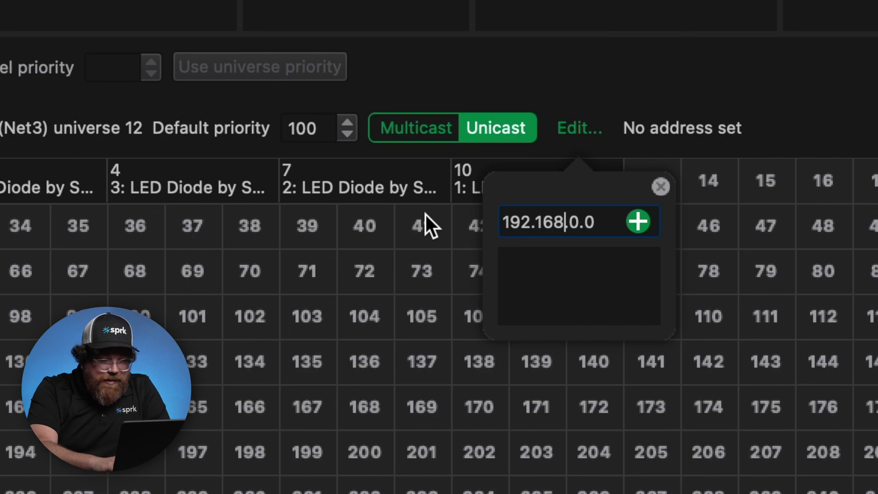
{"action": "type", "text": "1"}
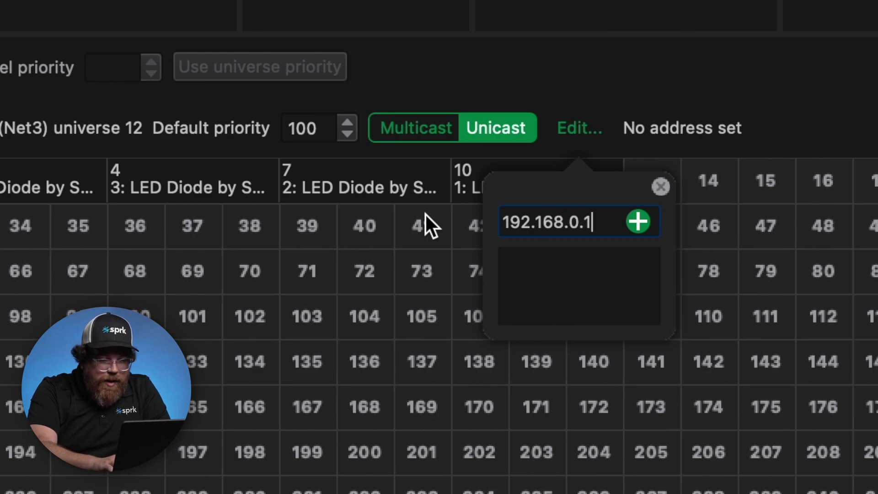
{"action": "left_click", "coordinate": [637, 220]}
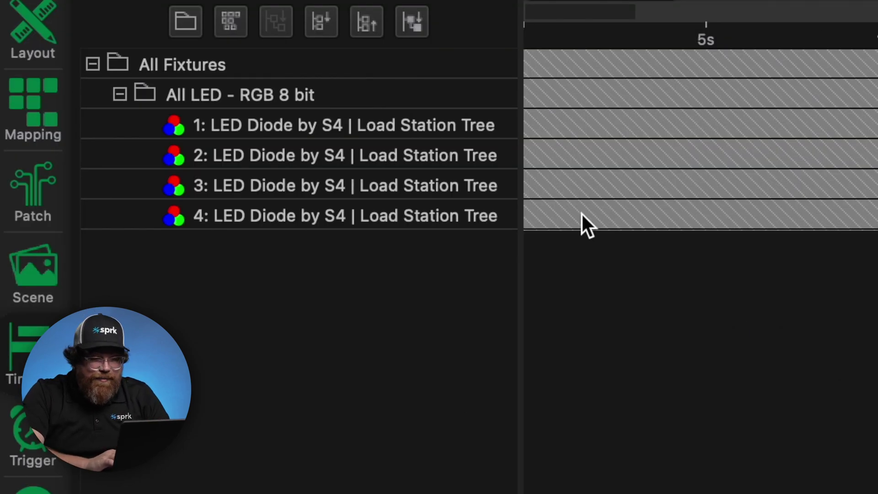
Group LED fixtures 3 and 4 under the name "Right Side Fixtures"
{"action": "left_click", "coordinate": [377, 189]}
{"action": "left_click", "coordinate": [396, 227], "text": "shift"}
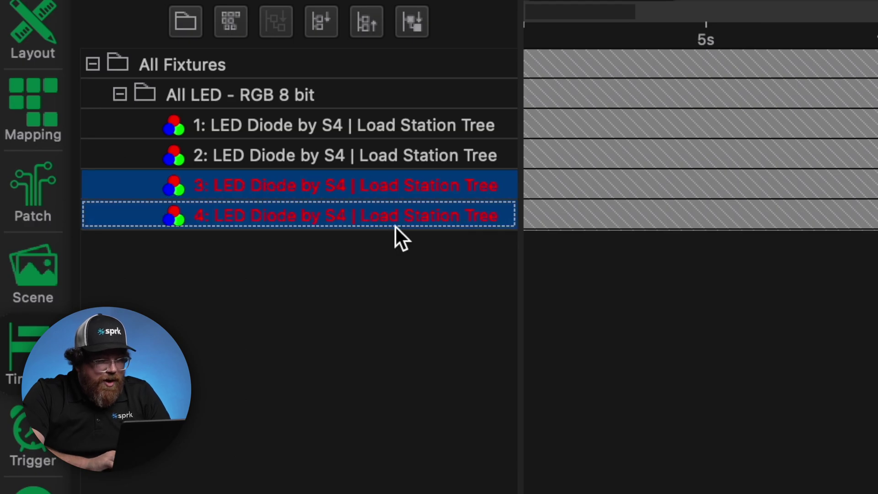
{"action": "right_click", "coordinate": [467, 212]}
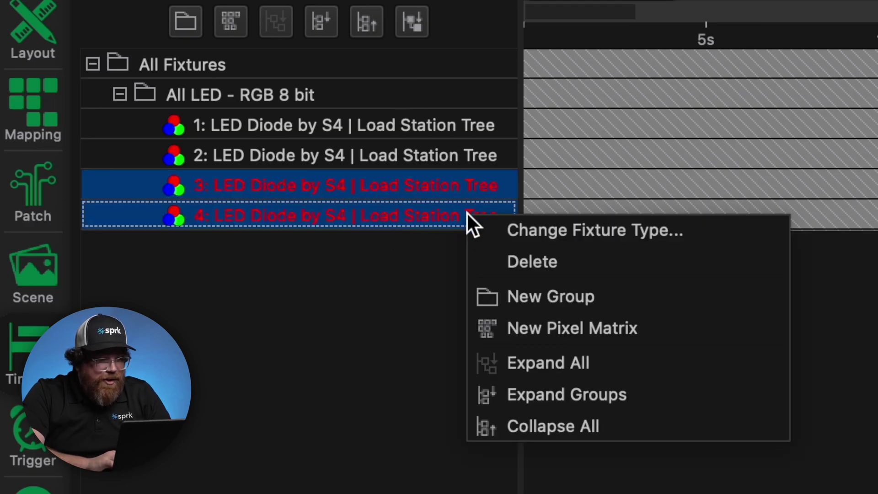
{"action": "left_click", "coordinate": [564, 300]}
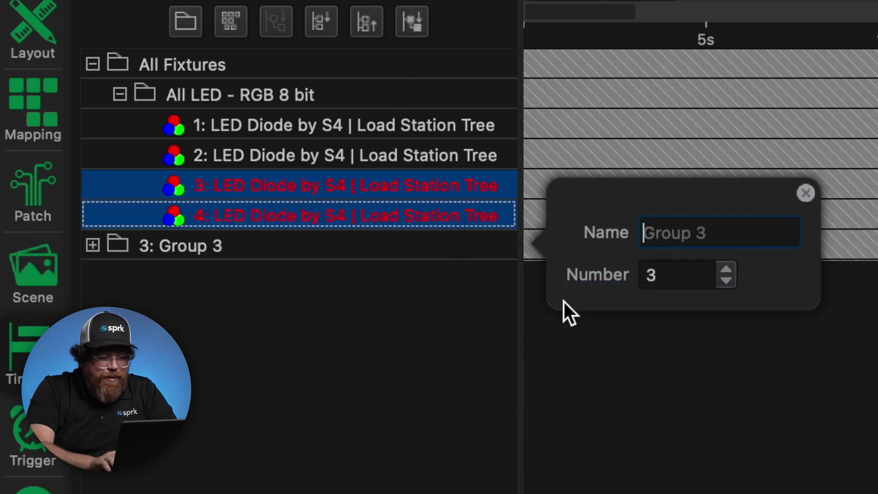
{"action": "type", "text": "Right Side Fixtures"}
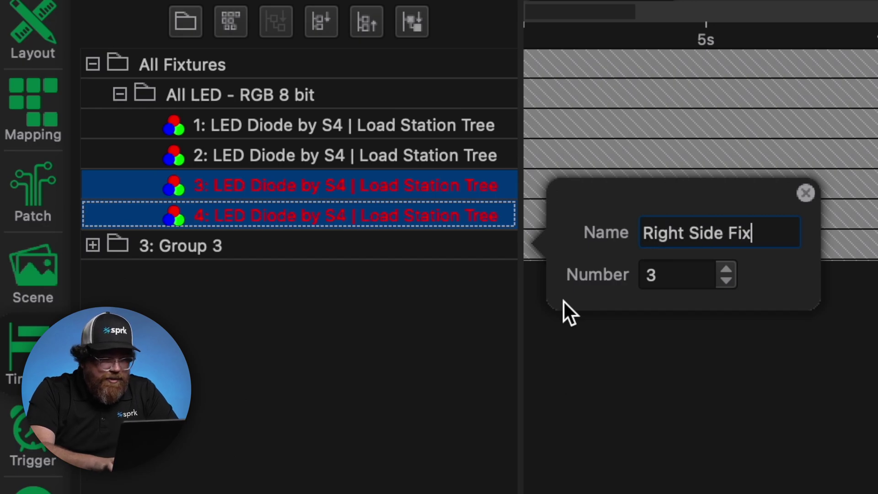
{"action": "key", "text": "Return"}
Group LED fixtures 1 and 2 under the name "Left Side Fixtures"
{"action": "left_click", "coordinate": [425, 120]}
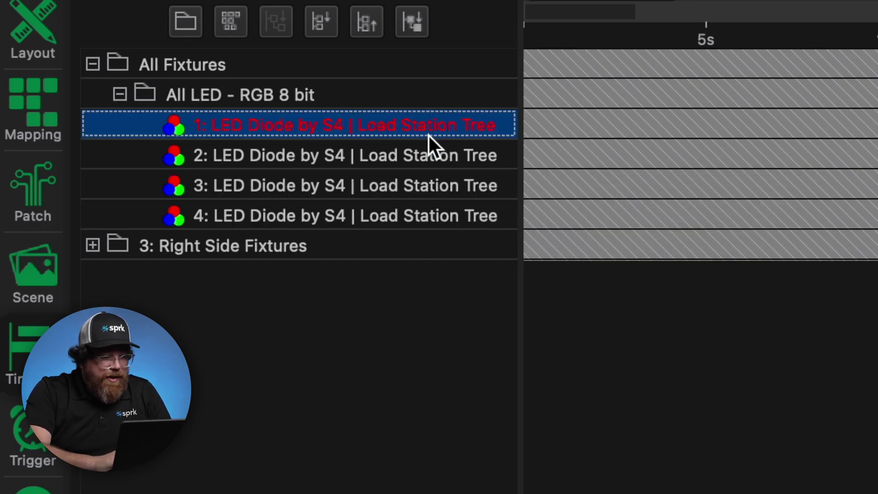
{"action": "left_click", "coordinate": [429, 141], "text": "shift"}
{"action": "right_click", "coordinate": [428, 141]}
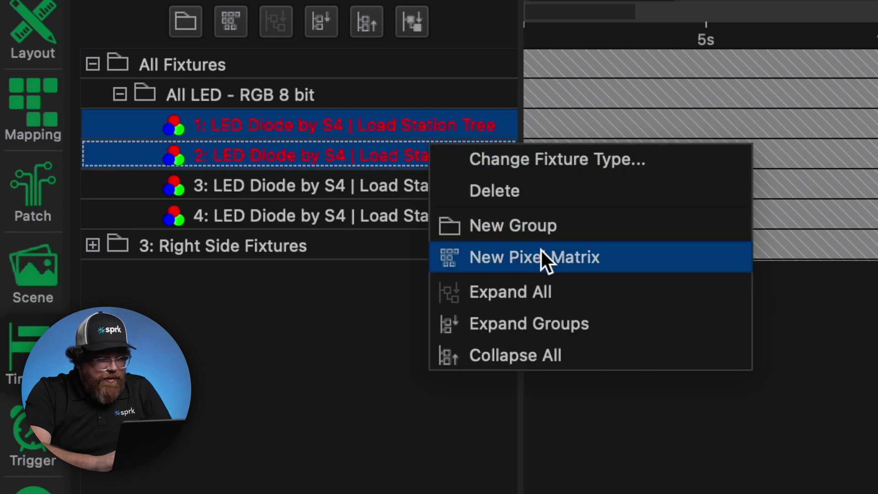
{"action": "left_click", "coordinate": [543, 230]}
{"action": "type", "text": "Left Side Ri"}
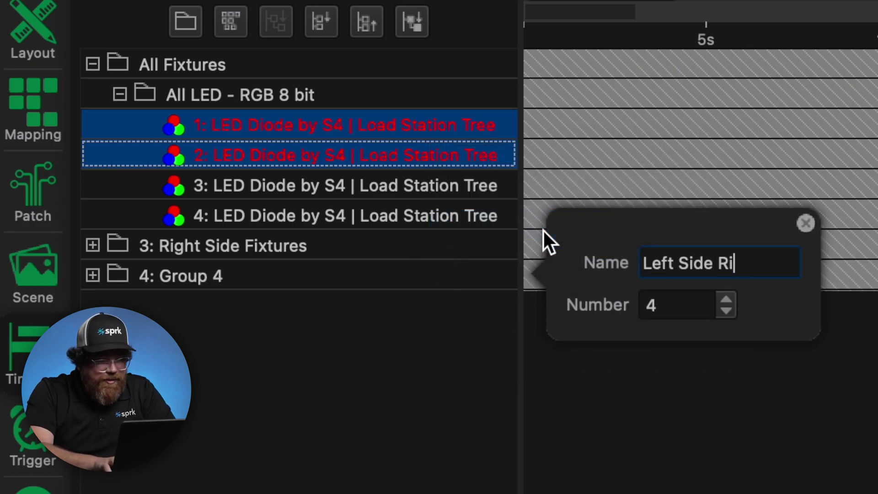
{"action": "key", "text": "BackSpace"}
{"action": "key", "text": "BackSpace"}
{"action": "type", "text": "Fixtures"}
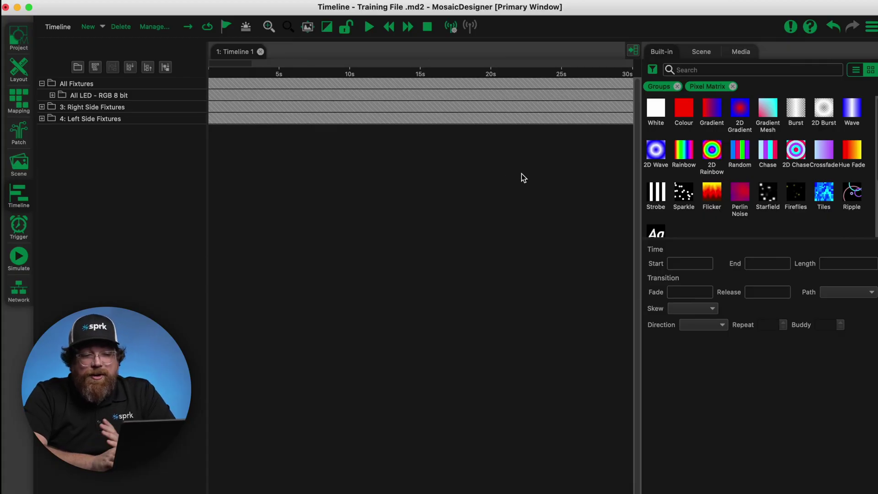
Place a red Colour preset at the start of the Right Side Fixtures row in Timeline 1
{"action": "left_click_drag", "start_coordinate": [688, 120], "coordinate": [215, 110]}
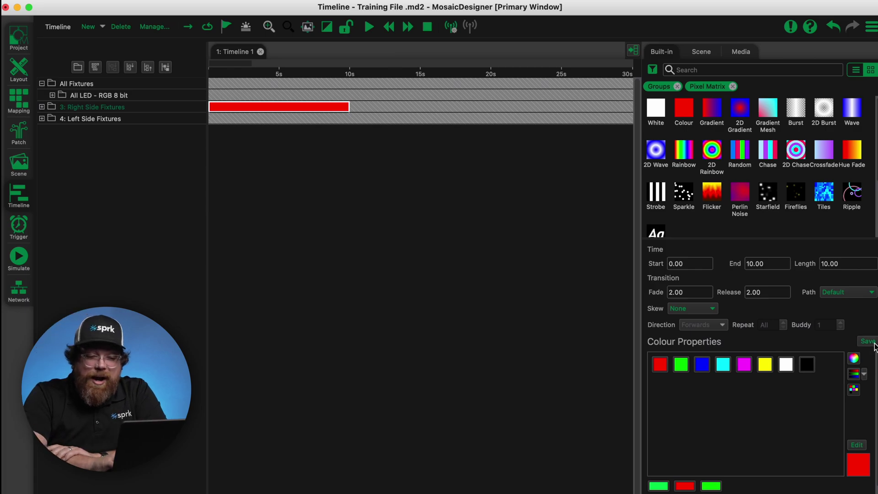
Try setting the Colour preset's start time to 2 seconds
{"action": "left_click", "coordinate": [707, 265]}
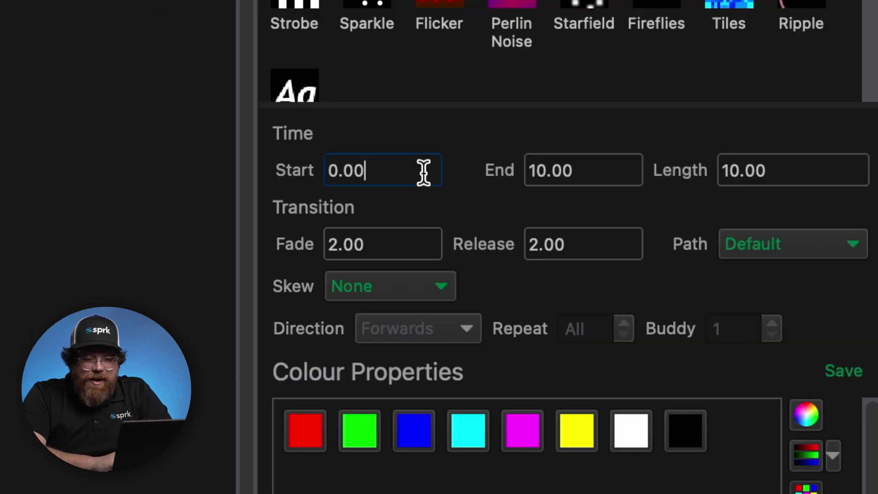
{"action": "key", "text": "super+a"}
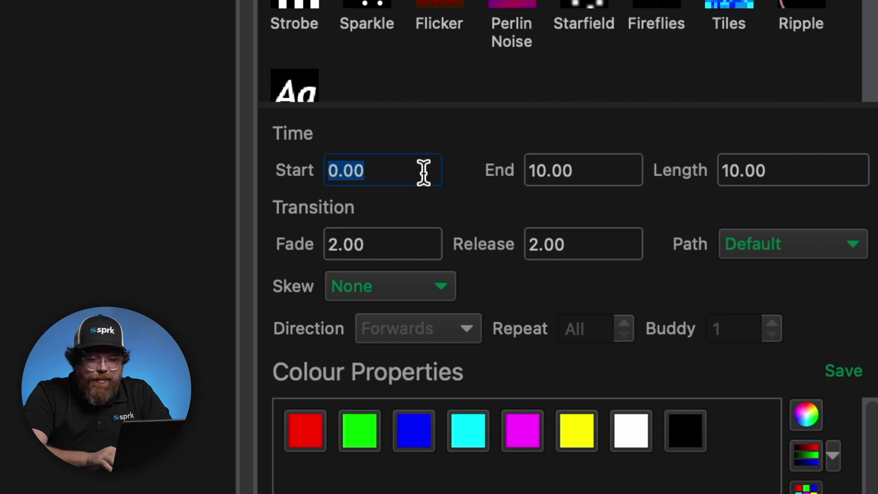
{"action": "type", "text": "2"}
{"action": "key", "text": "Return"}
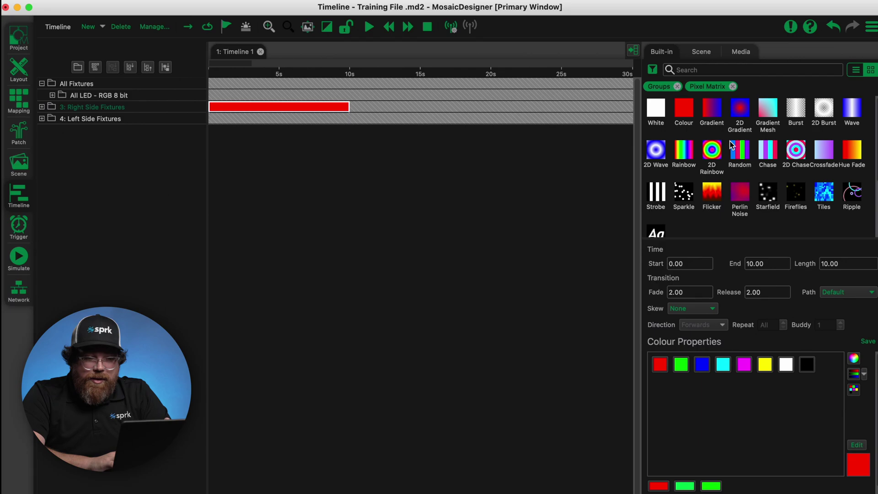
Place a Rainbow preset at the start of the Left Side Fixtures row and set its loop period to 3.00
{"action": "left_click_drag", "start_coordinate": [692, 155], "coordinate": [218, 120]}
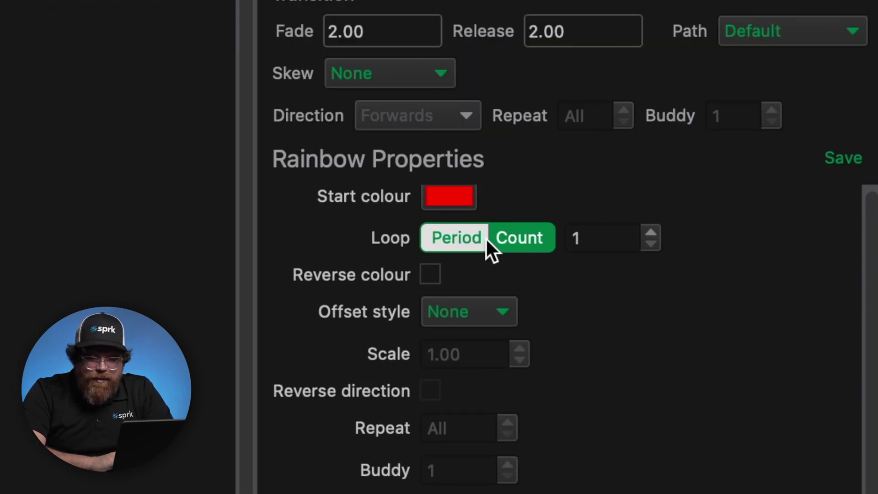
{"action": "left_click", "coordinate": [472, 235]}
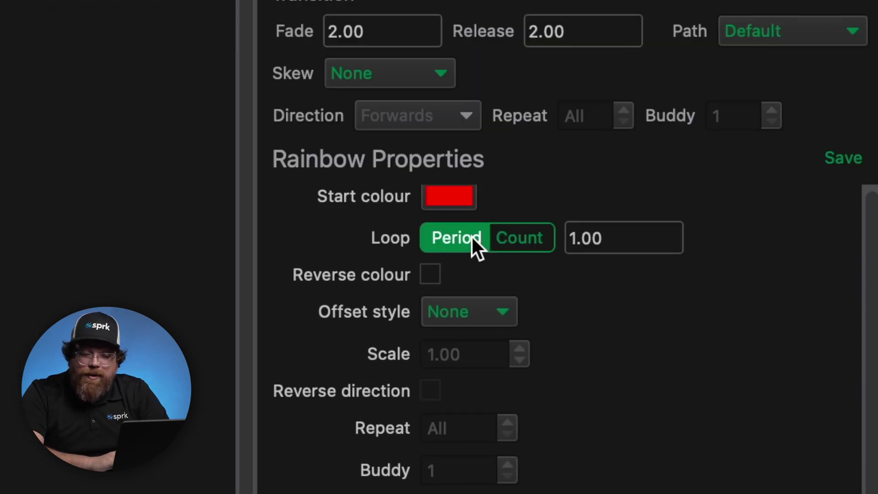
{"action": "left_click_drag", "start_coordinate": [624, 247], "coordinate": [566, 249]}
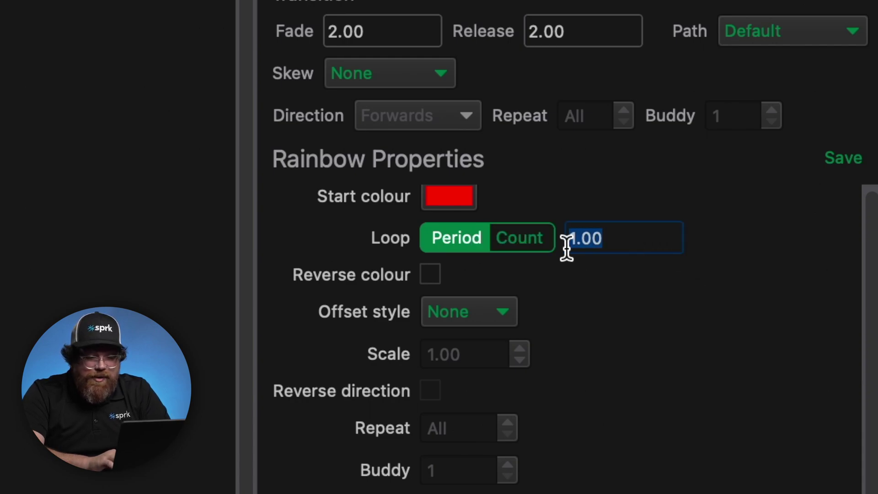
{"action": "type", "text": "3.00"}
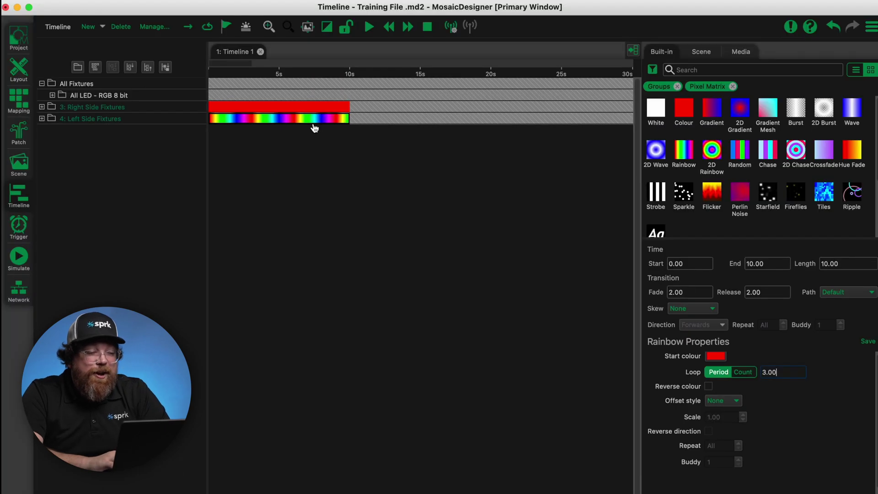
{"action": "left_click", "coordinate": [350, 171]}
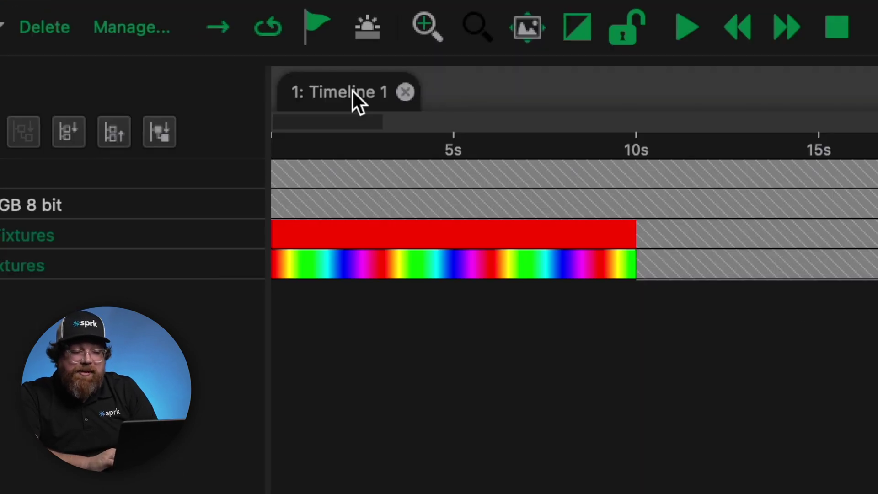
Rename Timeline 1 as "Test Timeline 1"
{"action": "right_click", "coordinate": [353, 89]}
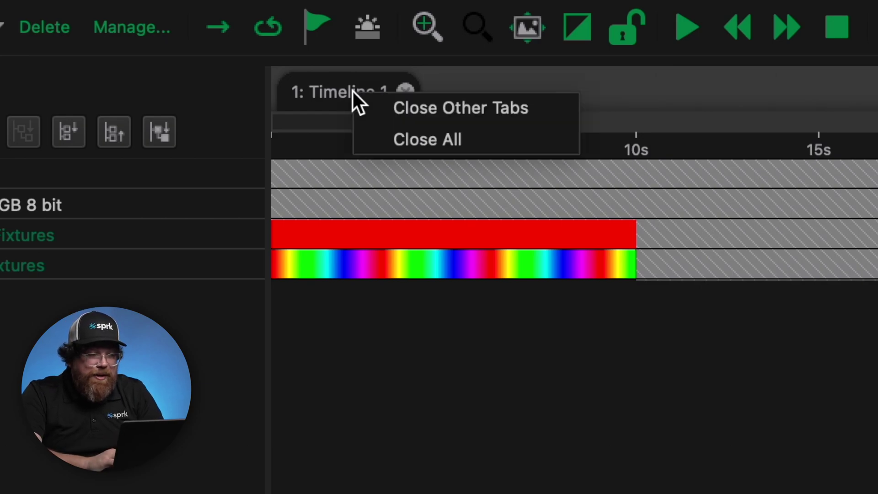
{"action": "left_click", "coordinate": [313, 89]}
{"action": "right_click", "coordinate": [314, 90]}
{"action": "left_click", "coordinate": [314, 89]}
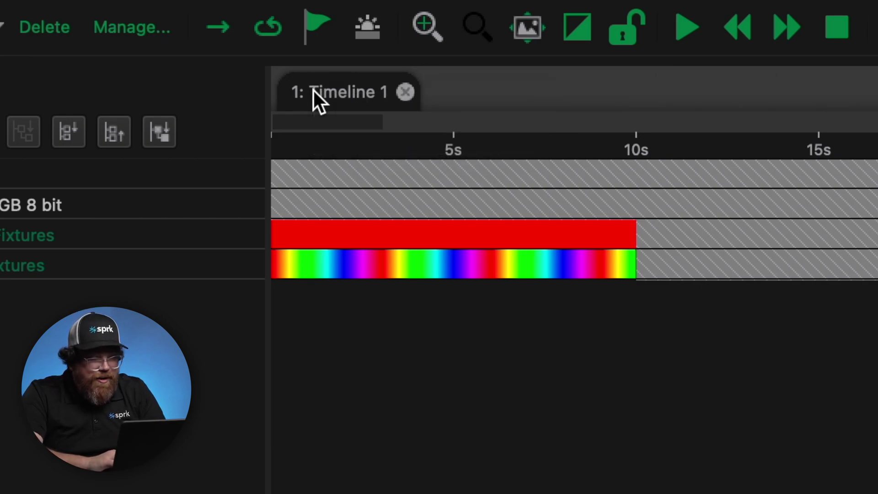
{"action": "double_click", "coordinate": [314, 89]}
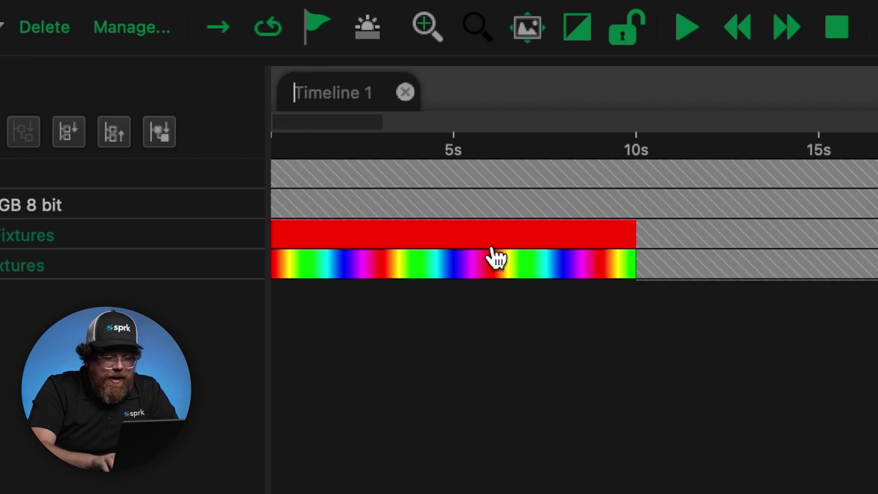
{"action": "type", "text": "T"}
{"action": "key", "text": "BackSpace"}
{"action": "type", "text": "Test Time"}
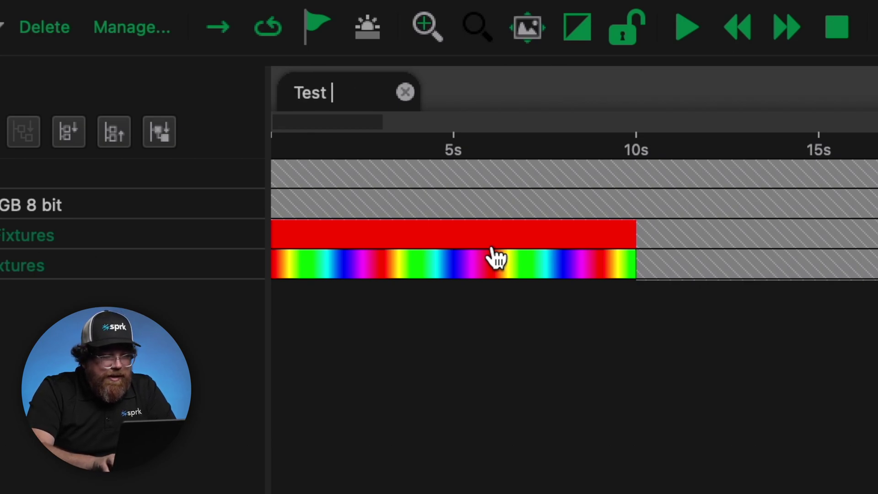
{"action": "type", "text": "line 1"}
{"action": "key", "text": "Return"}
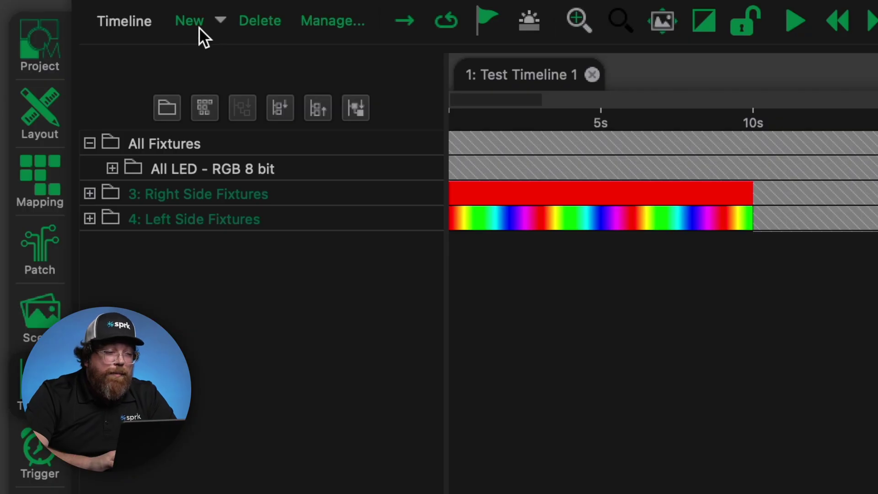
Create a second timeline named "Test Timeline 2"
{"action": "left_click", "coordinate": [188, 20]}
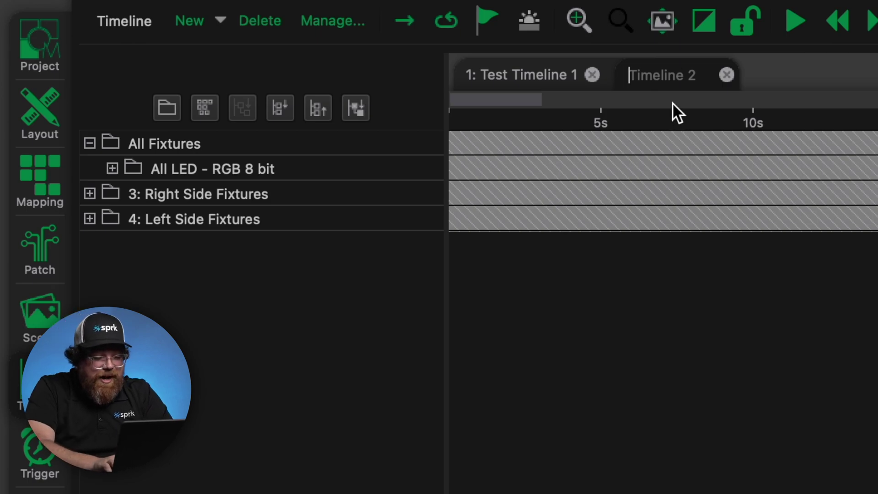
{"action": "type", "text": "Test Timeline 2"}
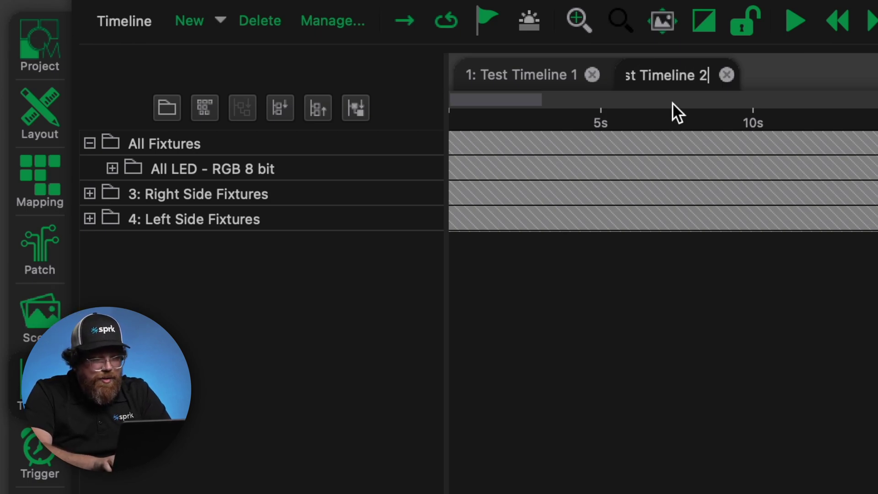
{"action": "key", "text": "Return"}
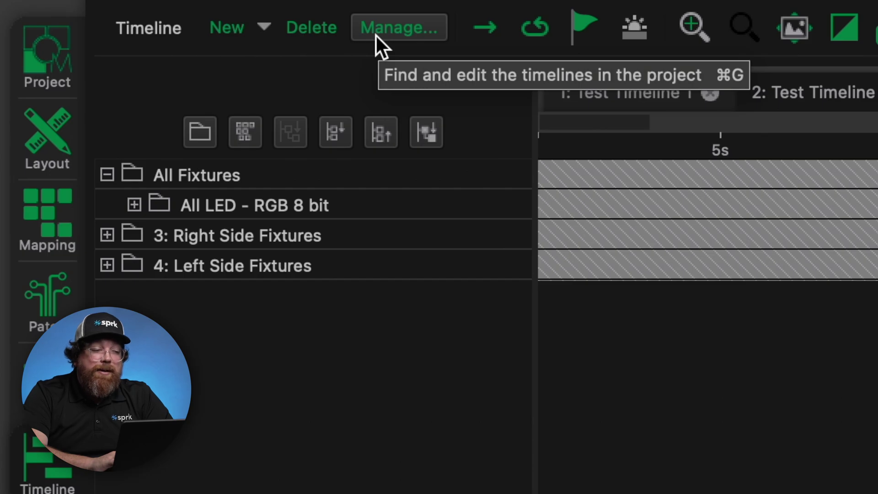
Duplicate Test Timeline 2 as "Test Timeline 3", and toggle looping for Test Timeline 1
{"action": "left_click", "coordinate": [375, 34]}
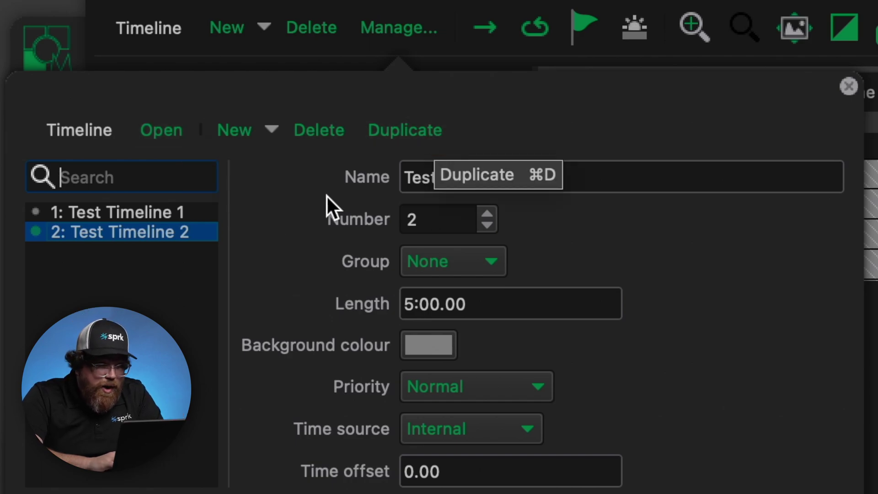
{"action": "left_click", "coordinate": [411, 136]}
{"action": "left_click", "coordinate": [617, 190]}
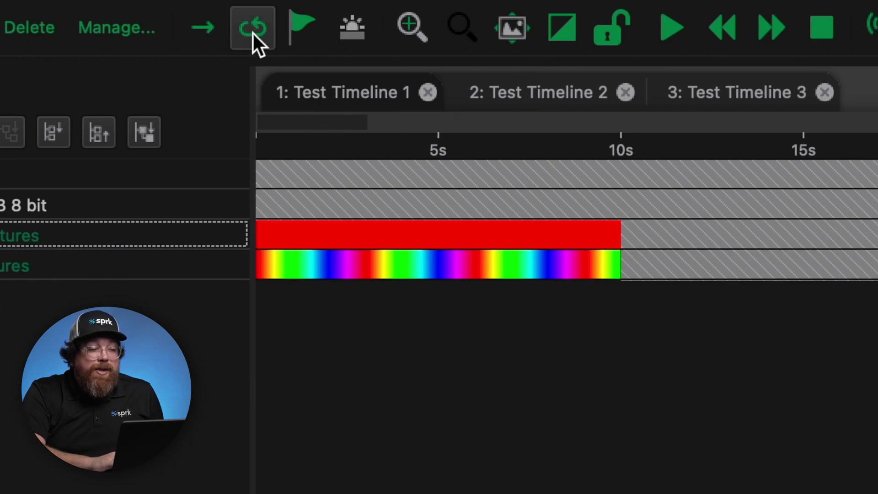
{"action": "left_click", "coordinate": [264, 40]}
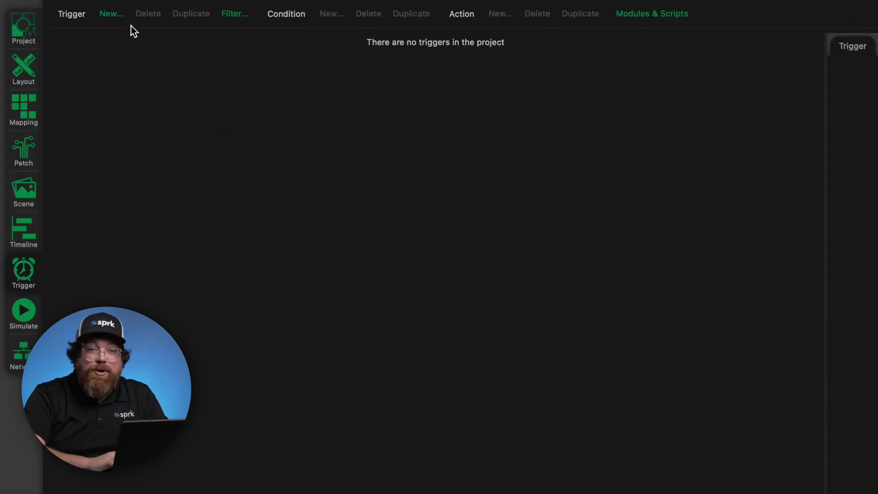
Create a Soft trigger named "Run Timeline 1"
{"action": "left_click", "coordinate": [114, 18]}
{"action": "left_click", "coordinate": [114, 98]}
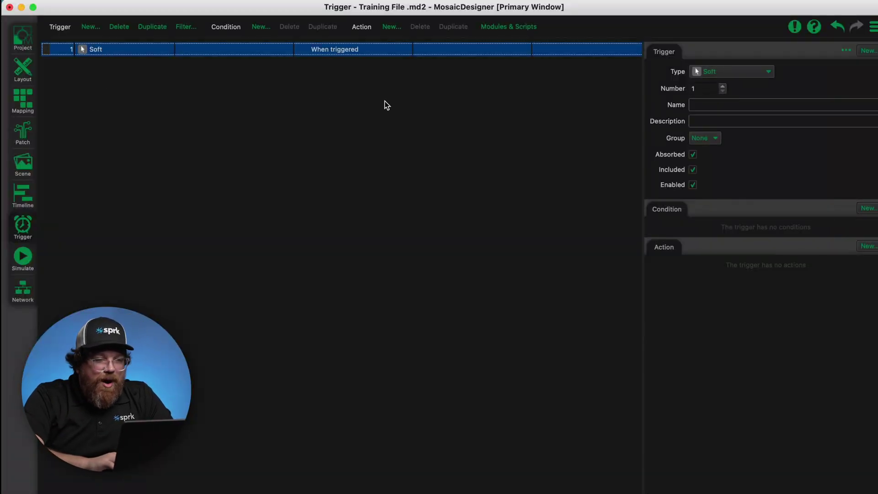
{"action": "left_click", "coordinate": [729, 108]}
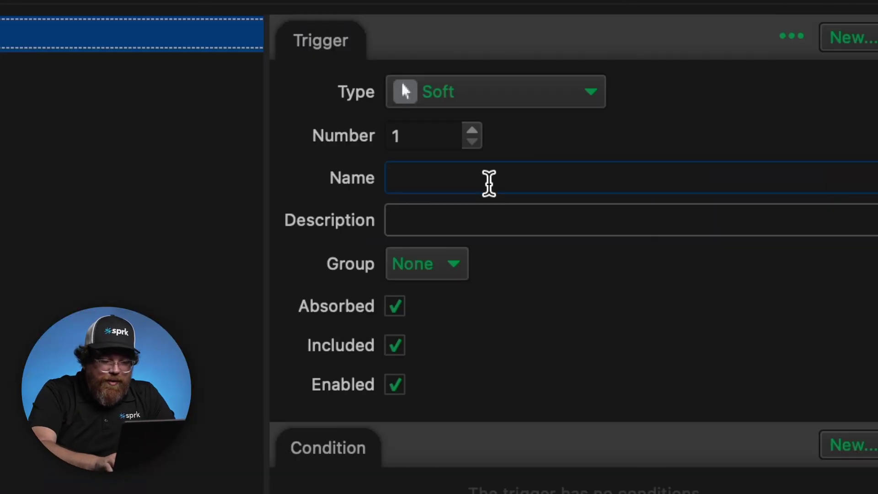
{"action": "type", "text": "Run Timeline 1"}
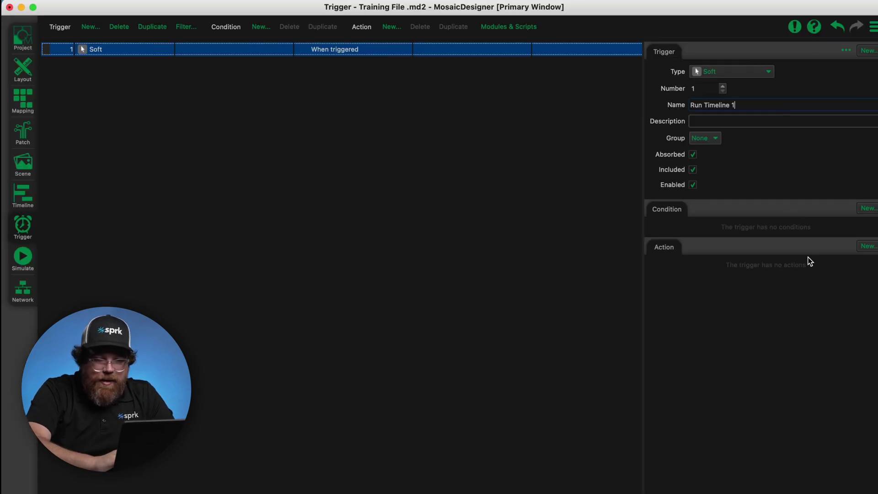
{"action": "key", "text": "Return"}
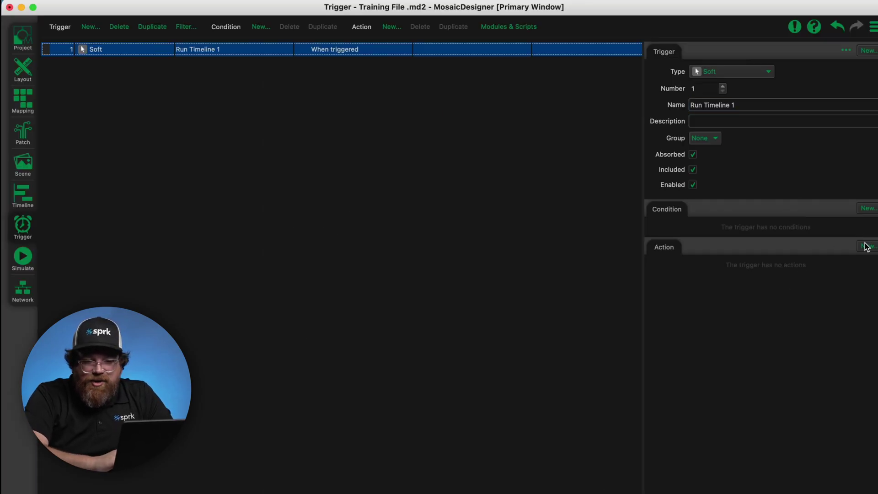
Add a Start Timeline action to the Run Timeline 1 trigger and choose the timeline it starts
{"action": "left_click", "coordinate": [868, 251]}
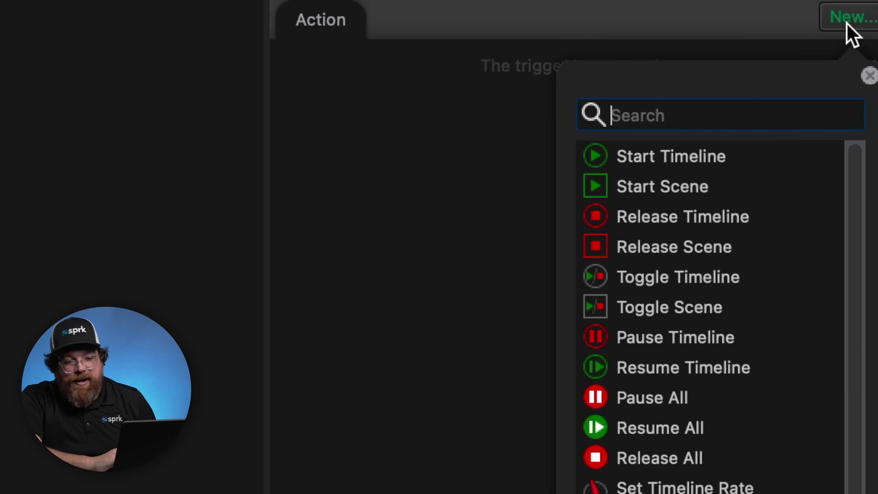
{"action": "left_click", "coordinate": [771, 163]}
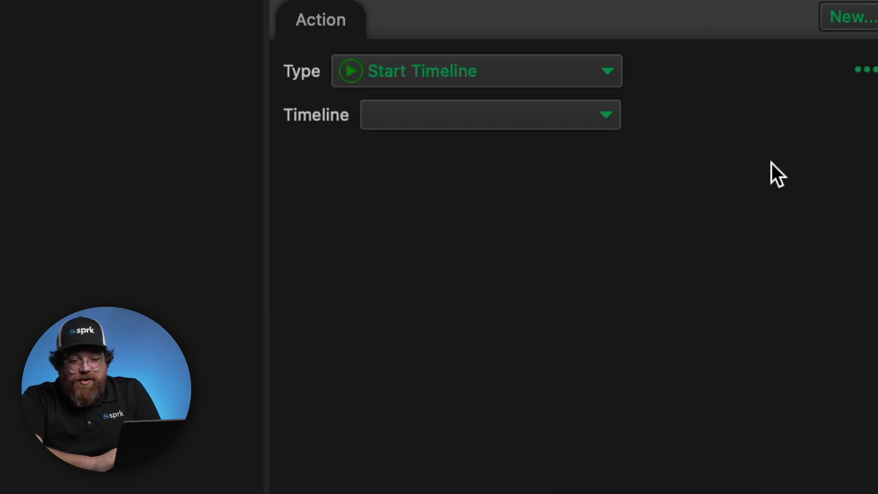
{"action": "left_click", "coordinate": [533, 103]}
{"action": "left_click", "coordinate": [525, 124]}
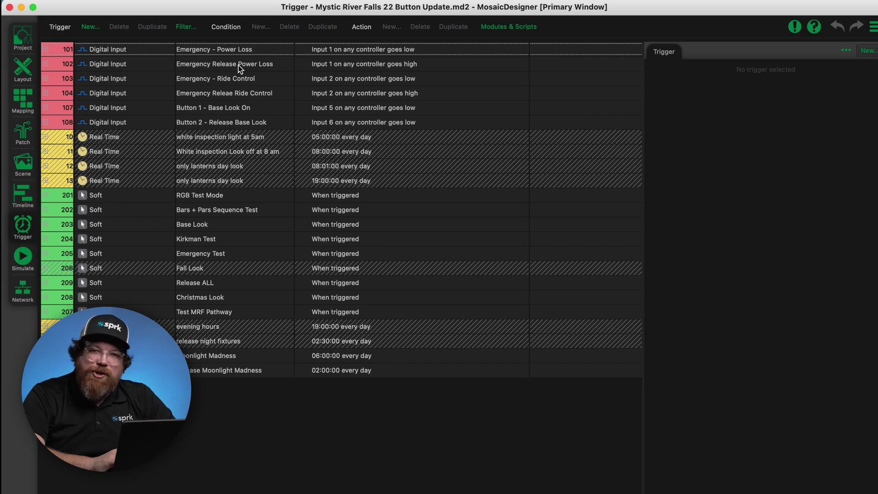
Enable the "white inspection light at 5am" Real Time trigger and disable it again
{"action": "left_click", "coordinate": [229, 138]}
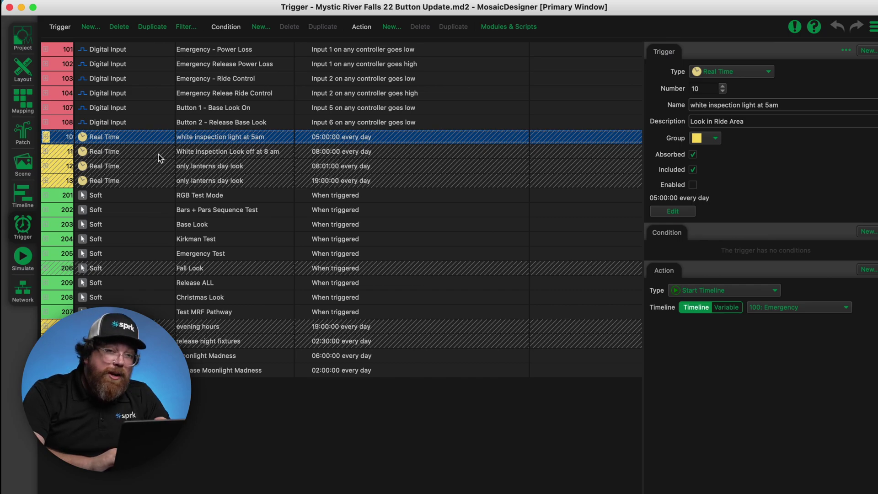
{"action": "left_click", "coordinate": [135, 147]}
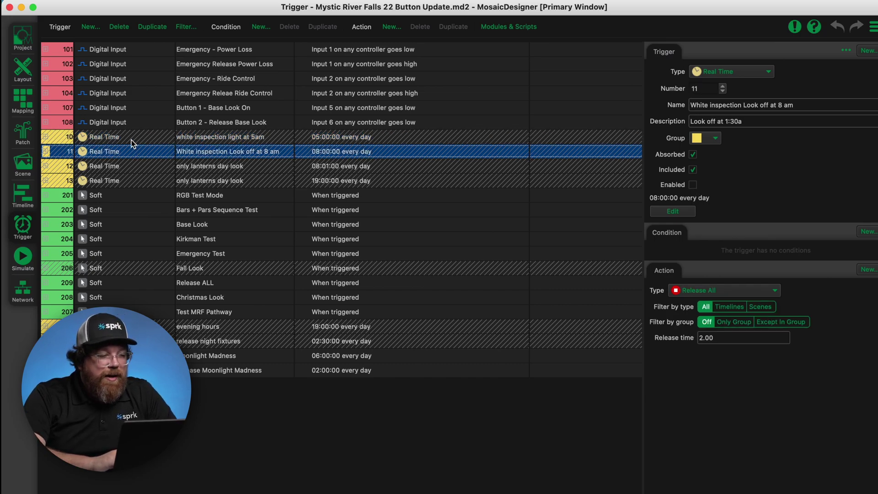
{"action": "left_click", "coordinate": [130, 140]}
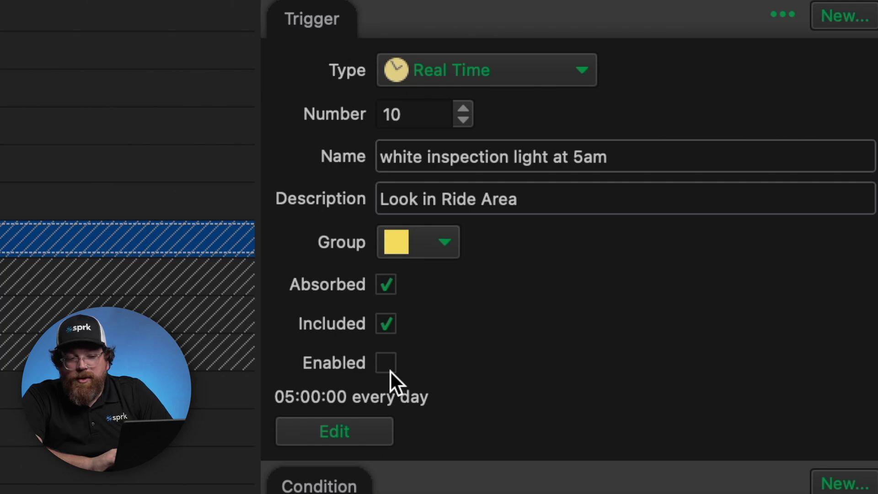
{"action": "left_click", "coordinate": [387, 363]}
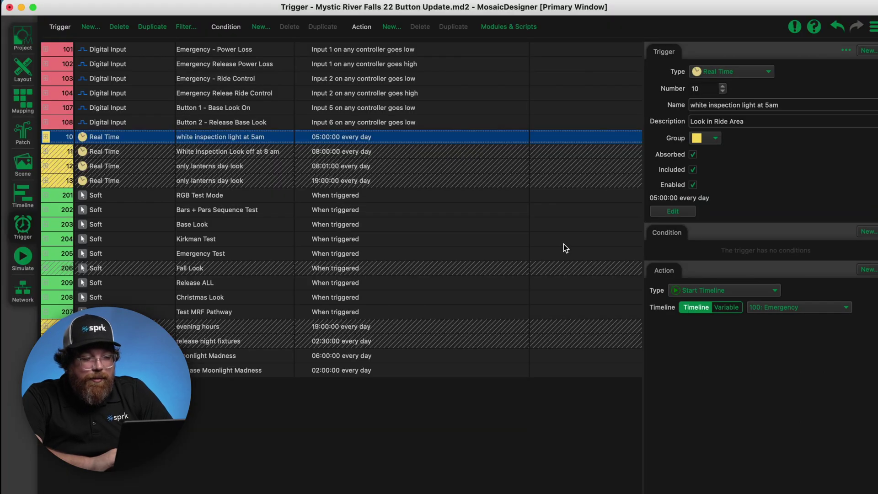
{"action": "left_click", "coordinate": [564, 240]}
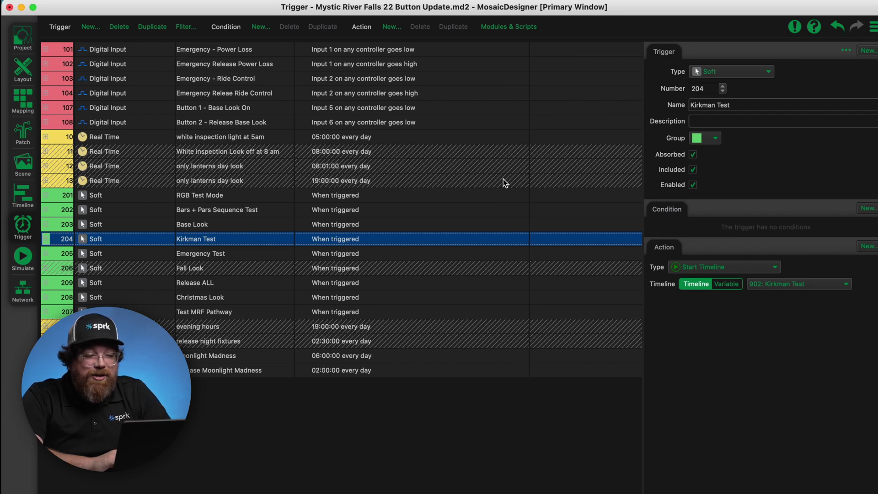
{"action": "left_click", "coordinate": [457, 138]}
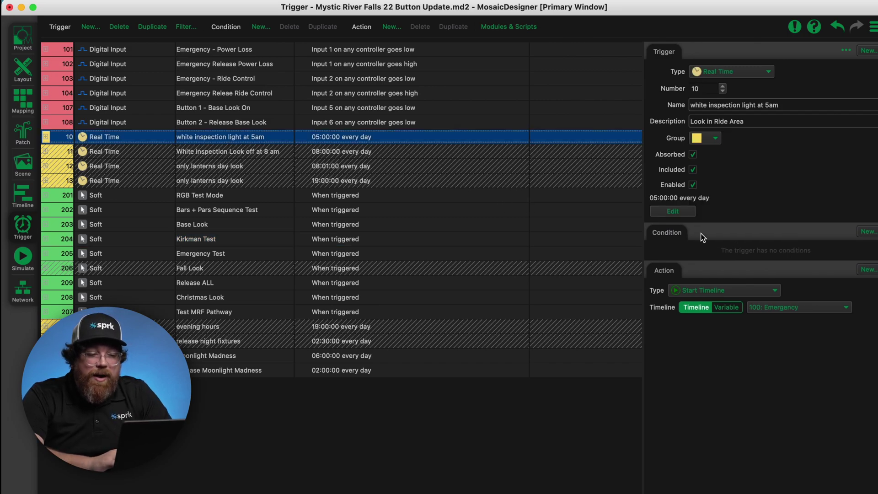
{"action": "left_click", "coordinate": [694, 185]}
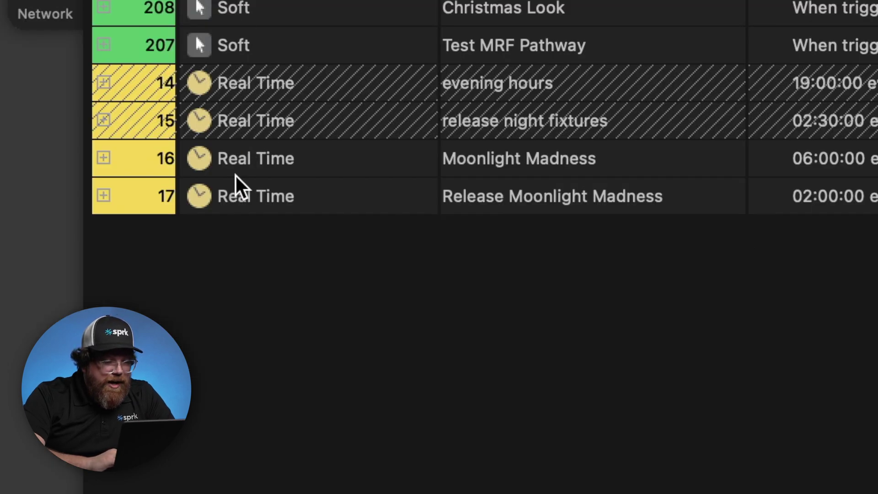
Expand the Moonlight Madness trigger to inspect its action, and open its date and time schedule for editing
{"action": "left_click", "coordinate": [264, 161]}
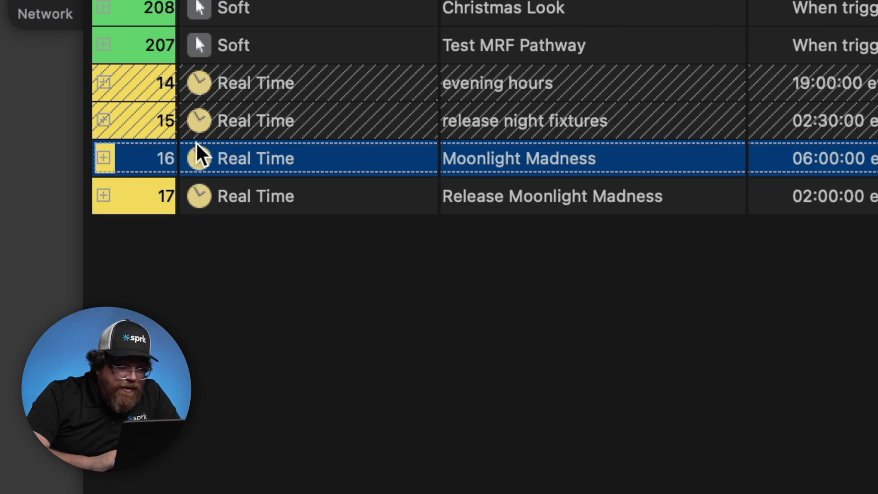
{"action": "left_click", "coordinate": [104, 158]}
{"action": "left_click", "coordinate": [522, 204]}
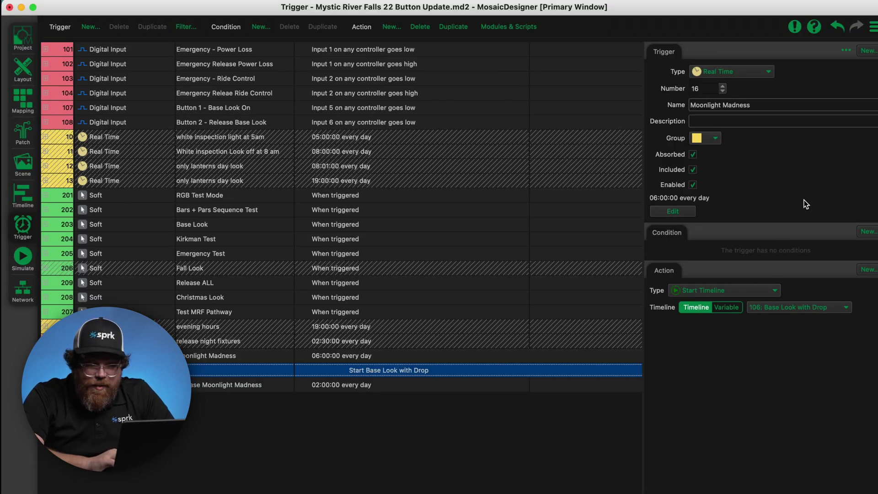
{"action": "left_click", "coordinate": [685, 210]}
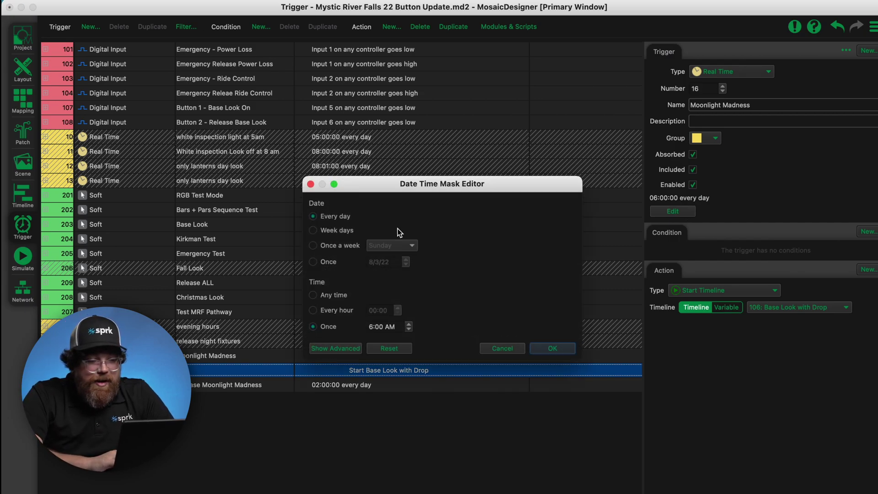